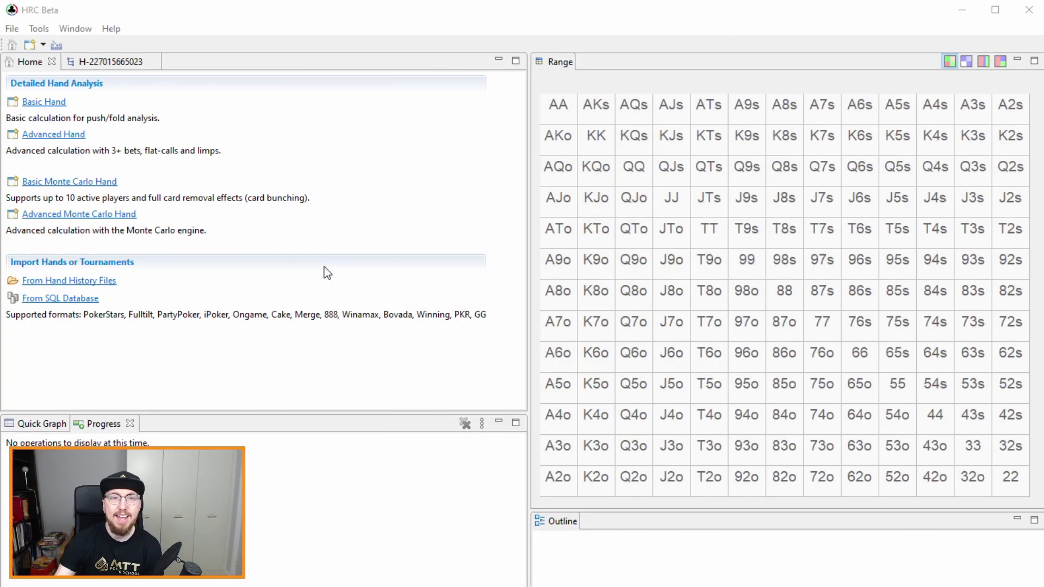
Start a new advanced Monte Carlo hand and check its hand mode settings for engine, maximum players and advanced betting
{"action": "left_click", "coordinate": [57, 215]}
{"action": "left_click_drag", "start_coordinate": [441, 1], "coordinate": [453, 28]}
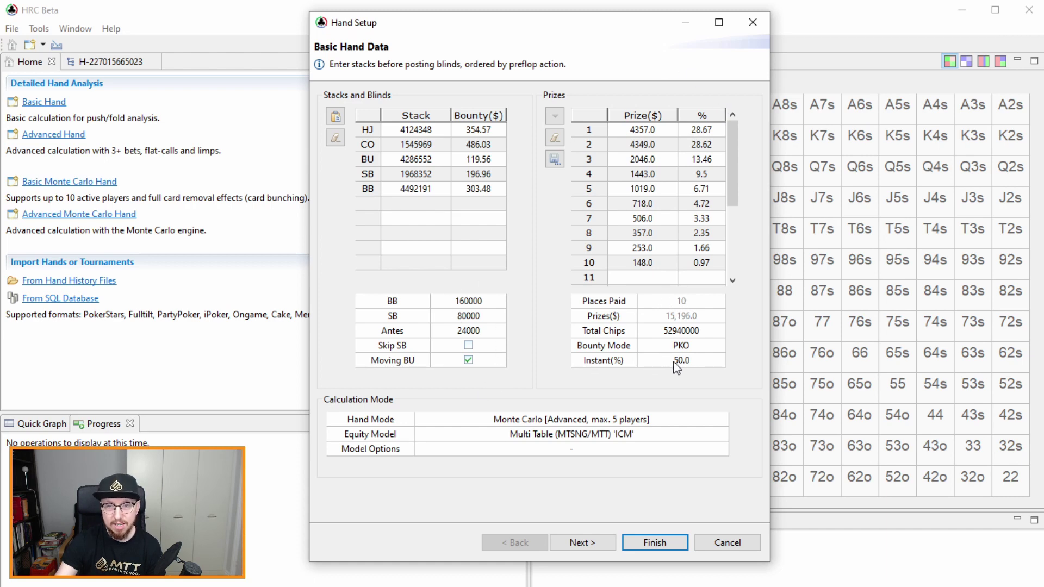
{"action": "mouse_move", "coordinate": [680, 334]}
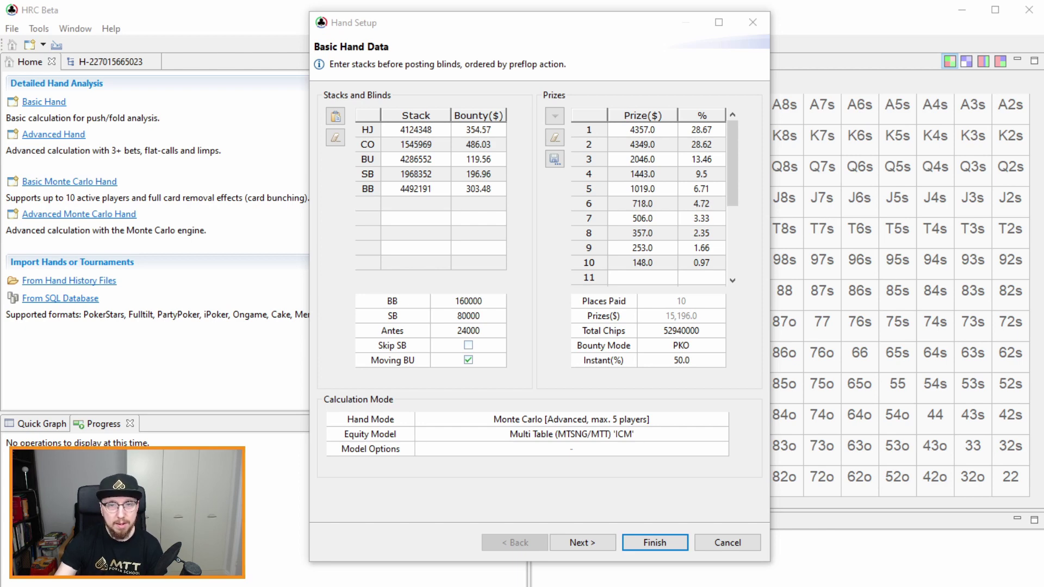
{"action": "double_click", "coordinate": [606, 420]}
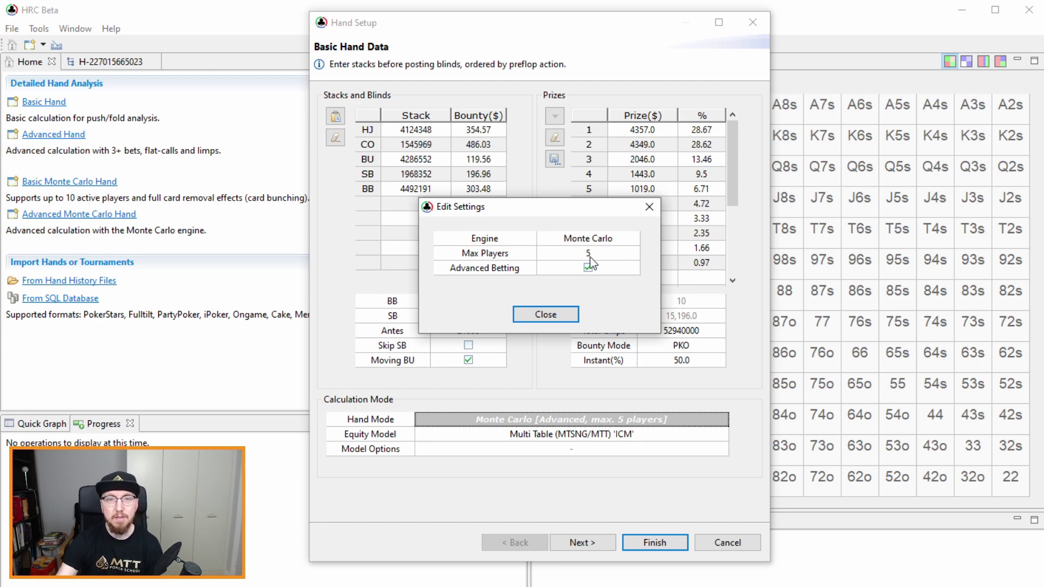
{"action": "left_click", "coordinate": [559, 316]}
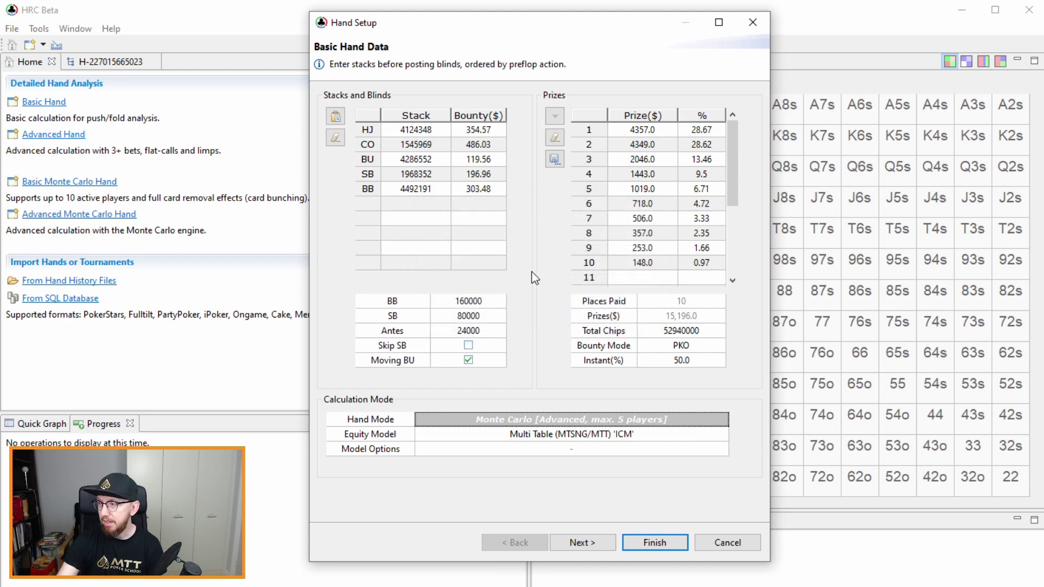
Choose Multi Table (MTSNG/MTT) 'ICM' as the equity model for the hand
{"action": "left_click", "coordinate": [564, 435]}
{"action": "left_click", "coordinate": [563, 435]}
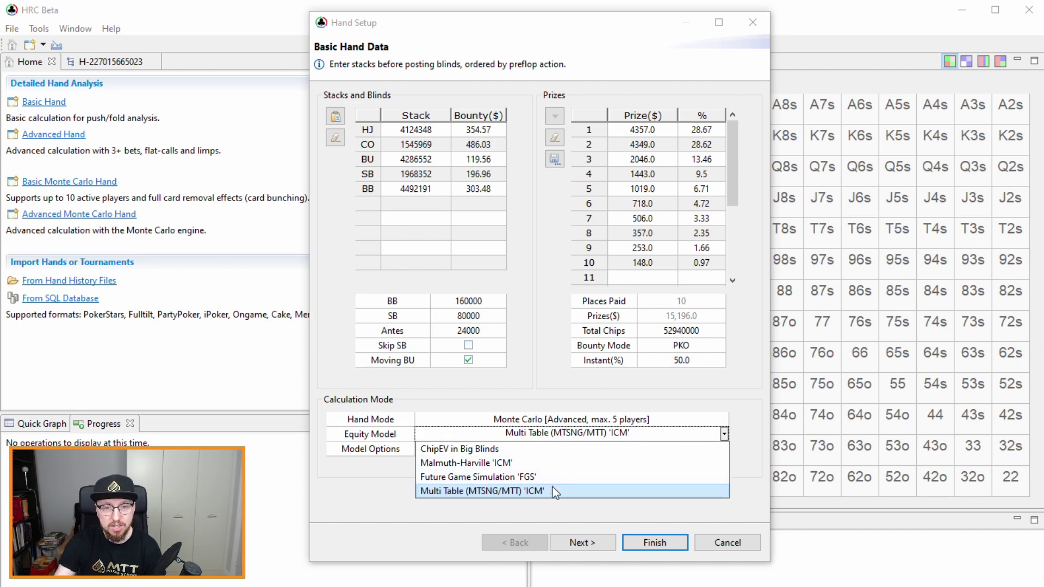
{"action": "left_click", "coordinate": [447, 492]}
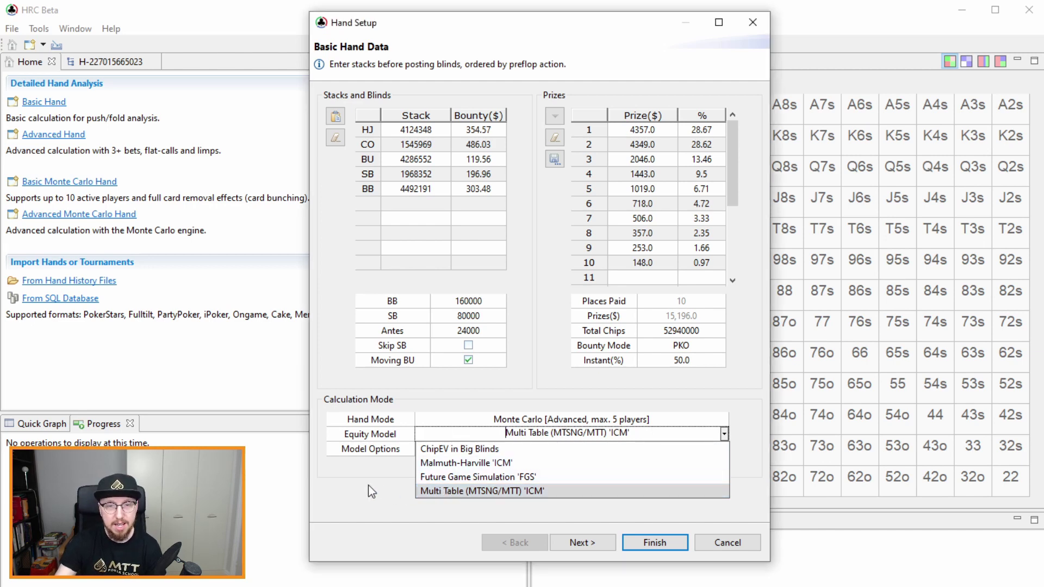
Generate randomized chip stacks for the other tables with 10 remaining players
{"action": "left_click", "coordinate": [589, 534]}
{"action": "left_click", "coordinate": [329, 101]}
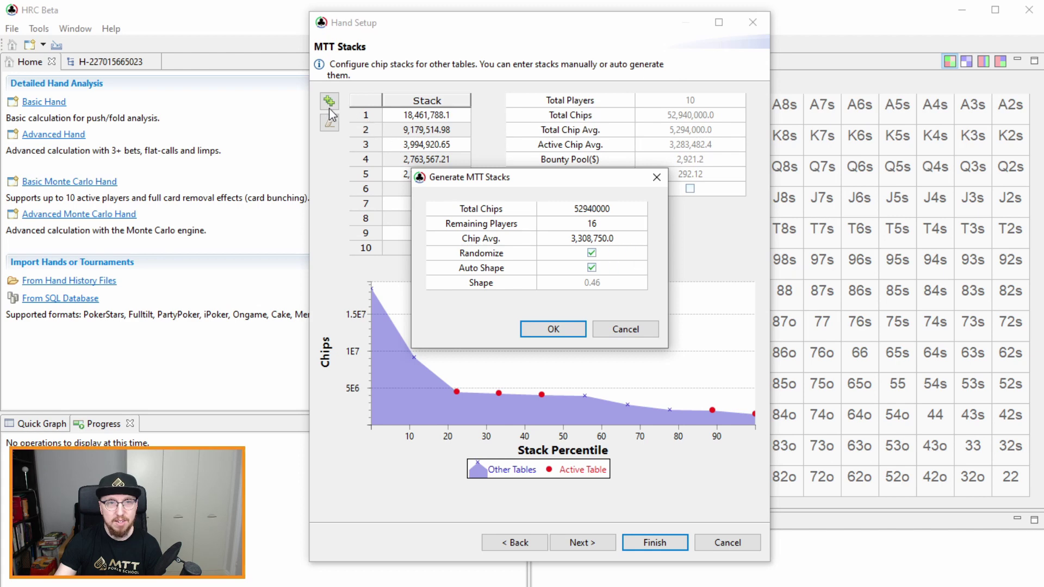
{"action": "left_click", "coordinate": [602, 224]}
{"action": "type", "text": "10"}
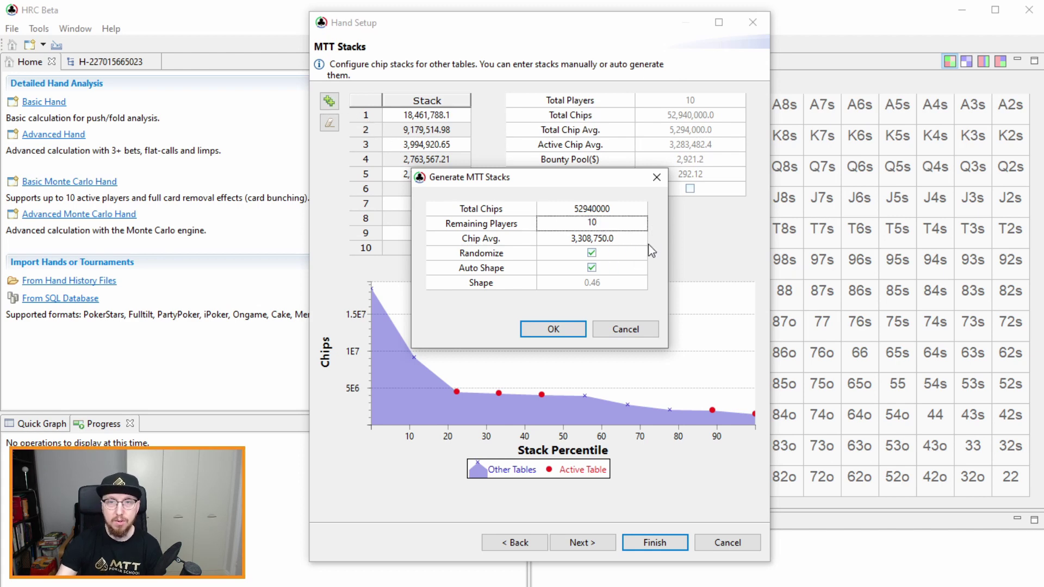
{"action": "key", "text": "Return"}
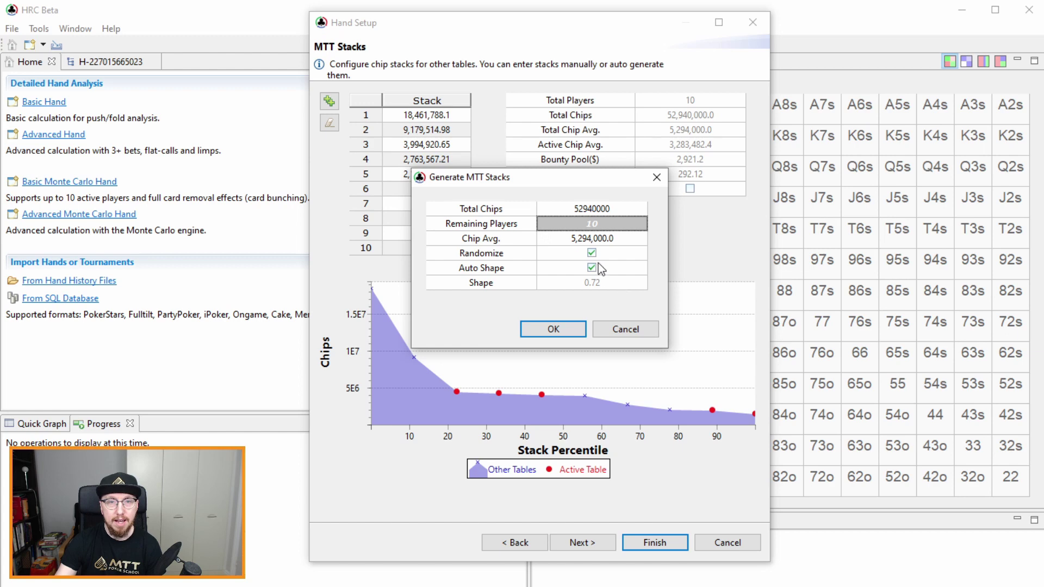
{"action": "left_click", "coordinate": [560, 331]}
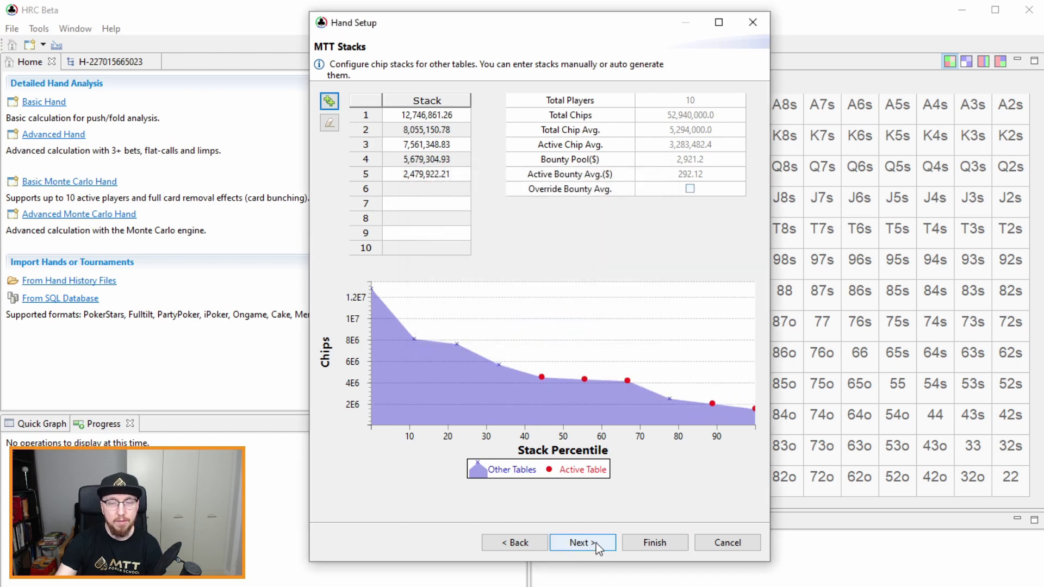
Review the open and 3-bet sizes and the postflop abstraction settings, keep them, and finish the hand setup
{"action": "left_click", "coordinate": [579, 543]}
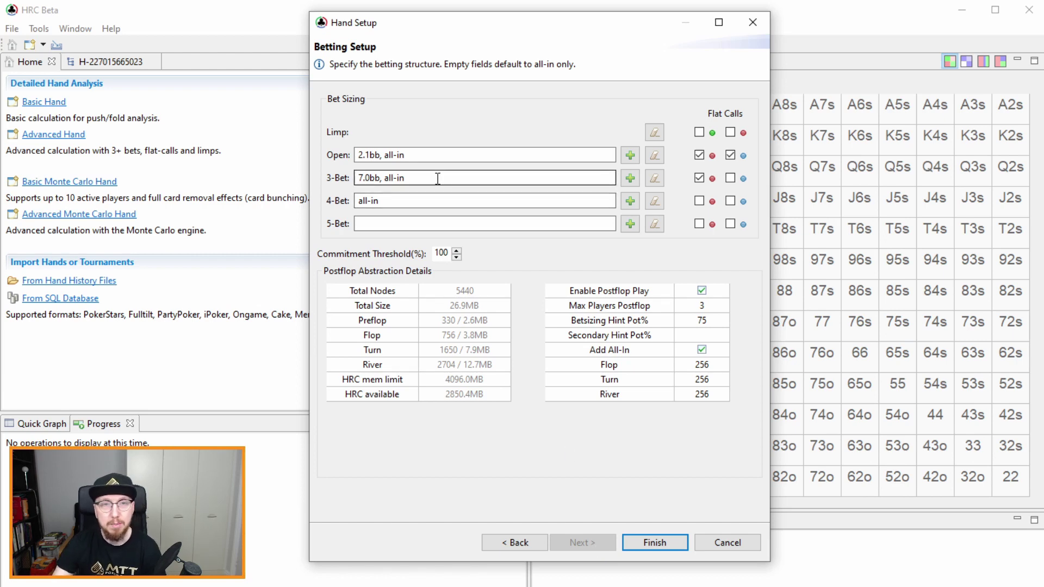
{"action": "left_click_drag", "start_coordinate": [426, 157], "coordinate": [338, 139]}
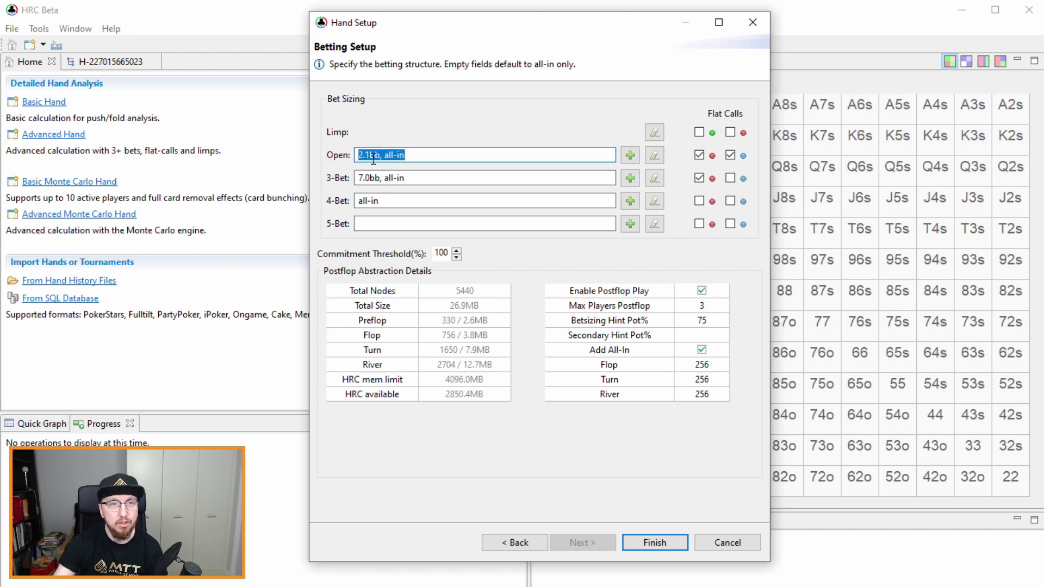
{"action": "left_click", "coordinate": [415, 155]}
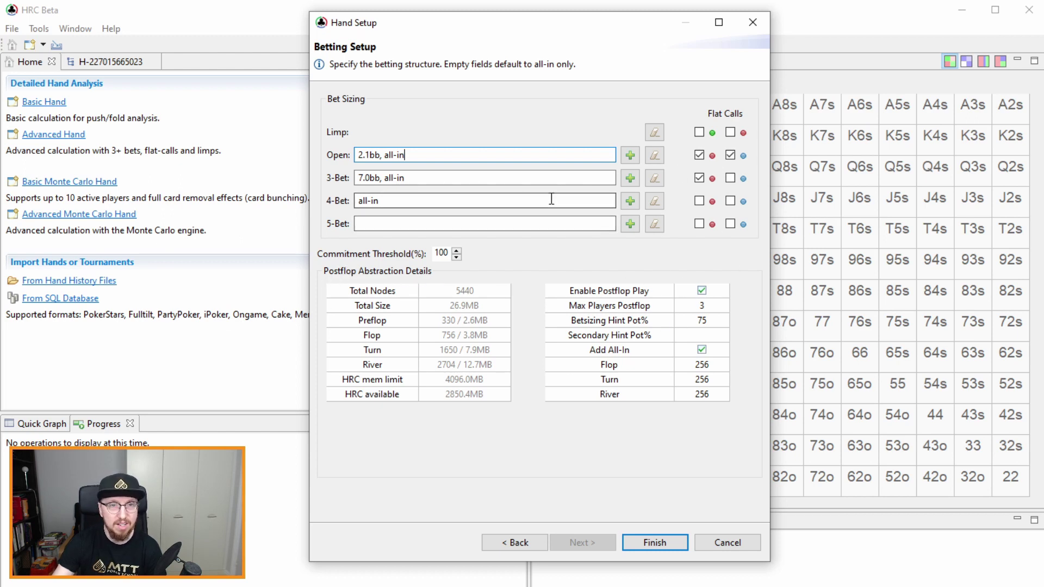
{"action": "left_click", "coordinate": [363, 177]}
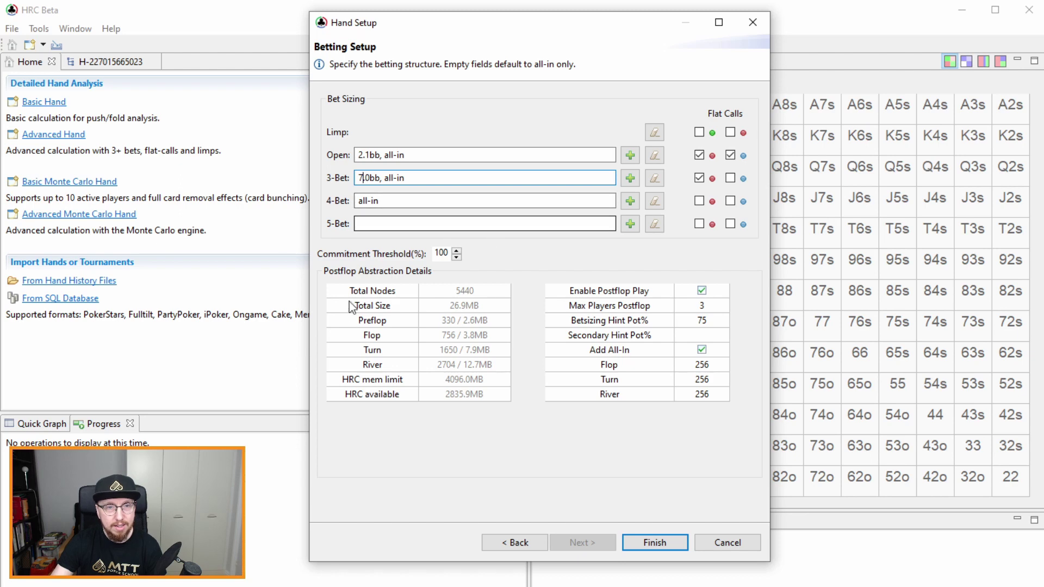
{"action": "left_click", "coordinate": [703, 305]}
{"action": "left_click", "coordinate": [693, 334]}
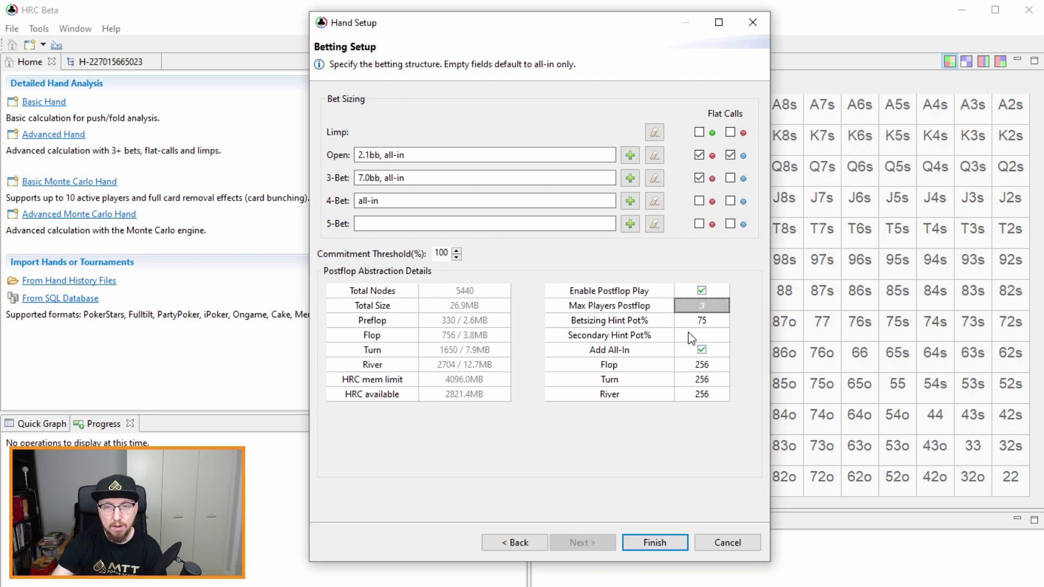
{"action": "mouse_move", "coordinate": [710, 327]}
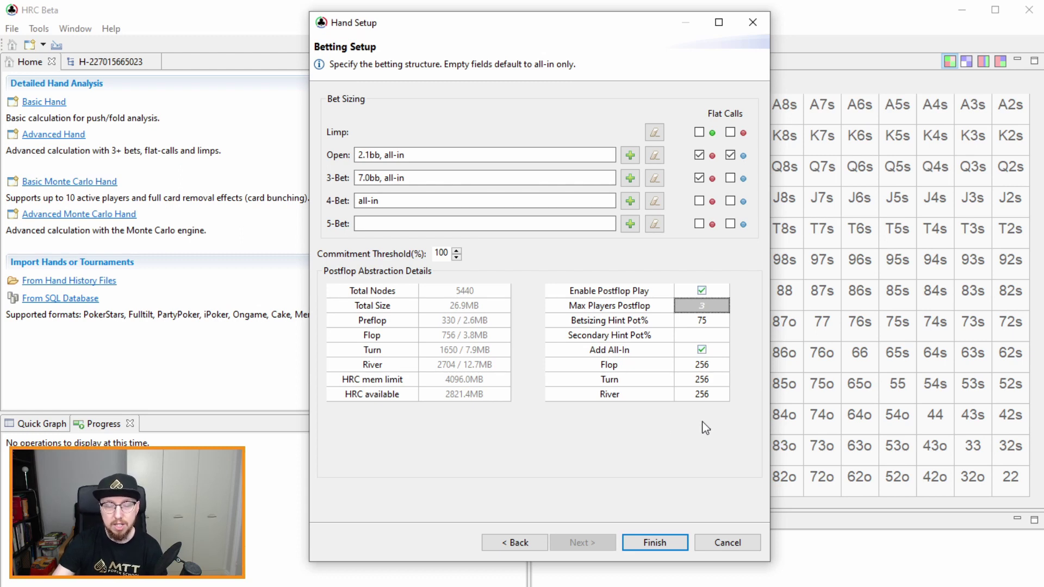
{"action": "left_click", "coordinate": [665, 540]}
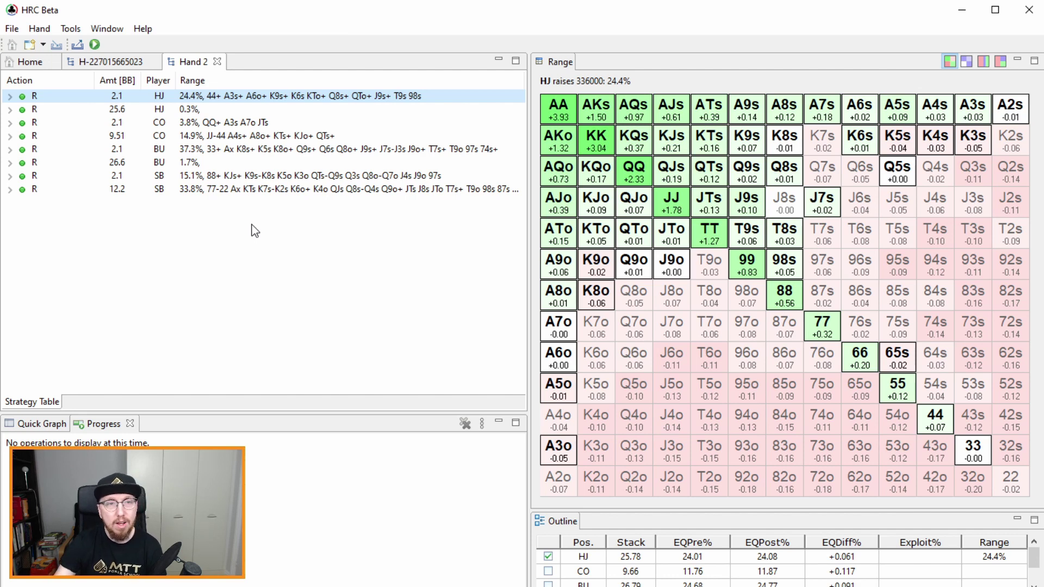
Examine the BU 2.1bb opening range, checking the EV of Q9o and Q8o and how often each hand is played
{"action": "left_click", "coordinate": [222, 154]}
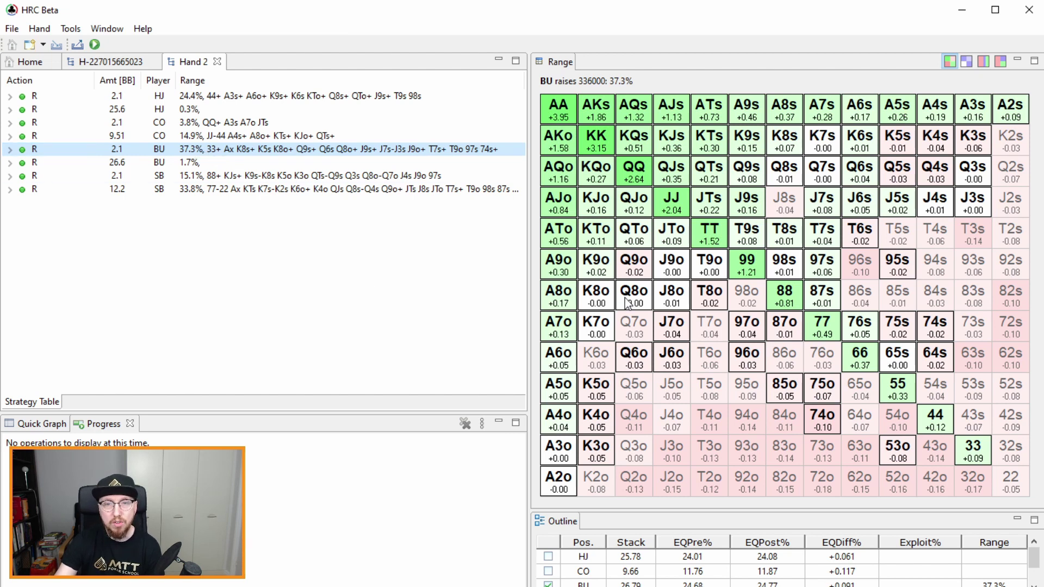
{"action": "mouse_move", "coordinate": [643, 267]}
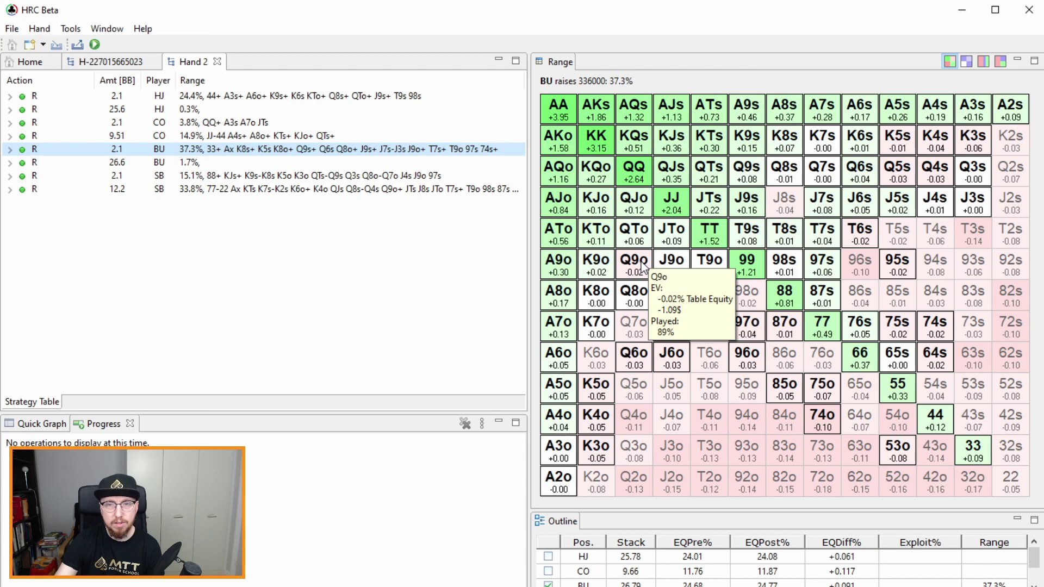
{"action": "mouse_move", "coordinate": [635, 302]}
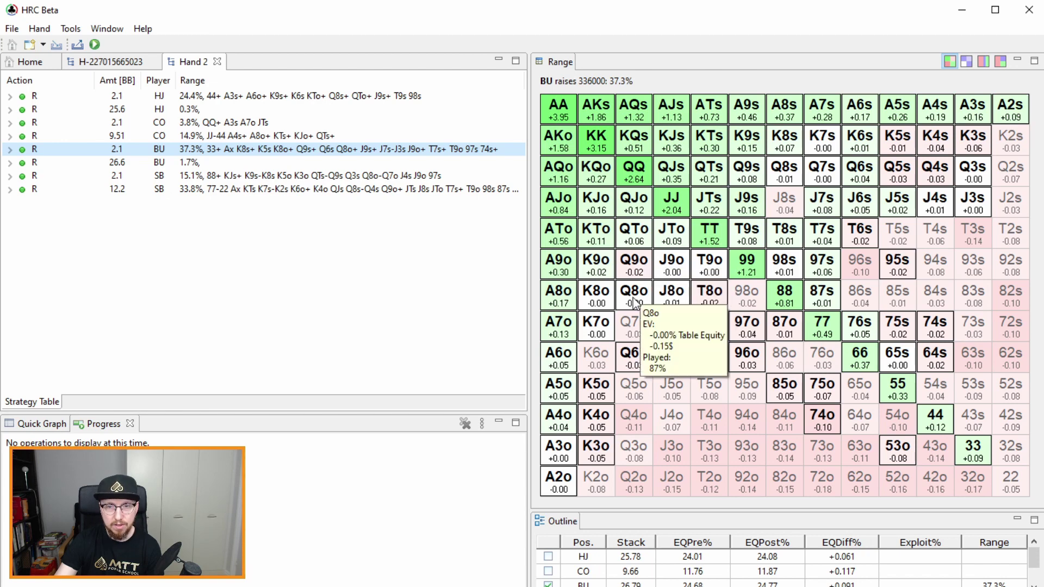
{"action": "left_click", "coordinate": [966, 61]}
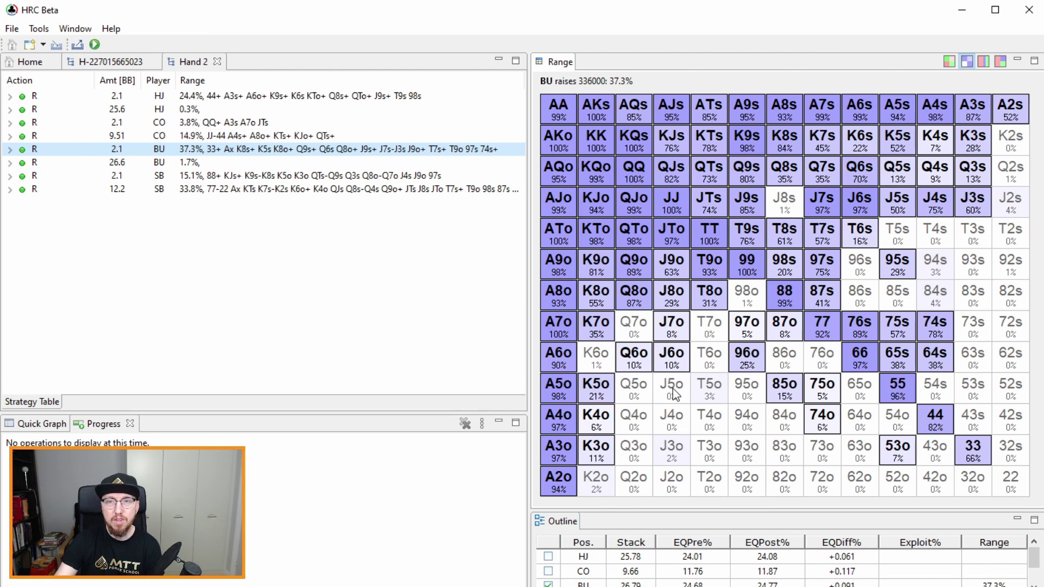
{"action": "mouse_move", "coordinate": [674, 392]}
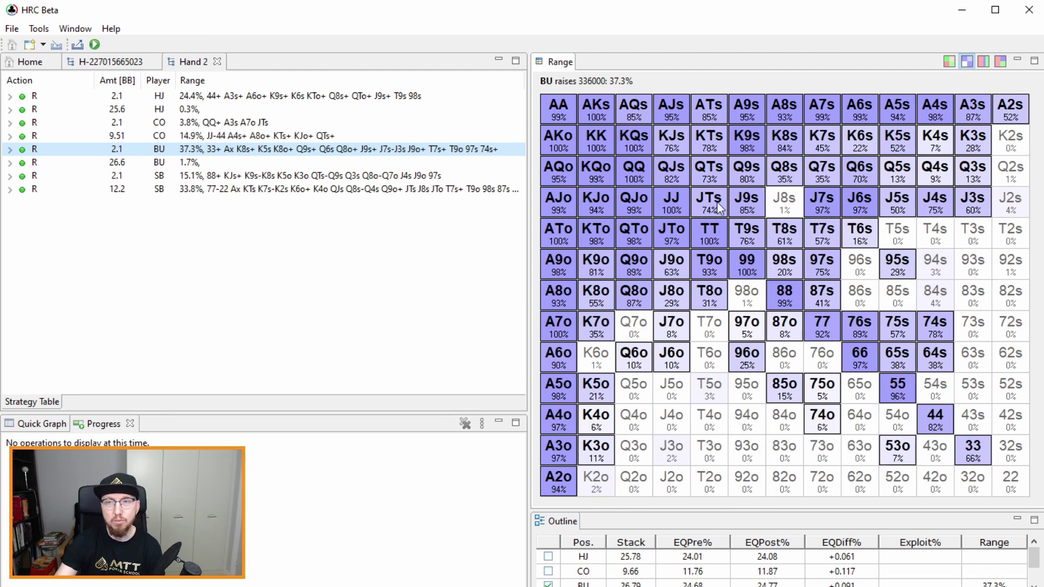
{"action": "mouse_move", "coordinate": [782, 213]}
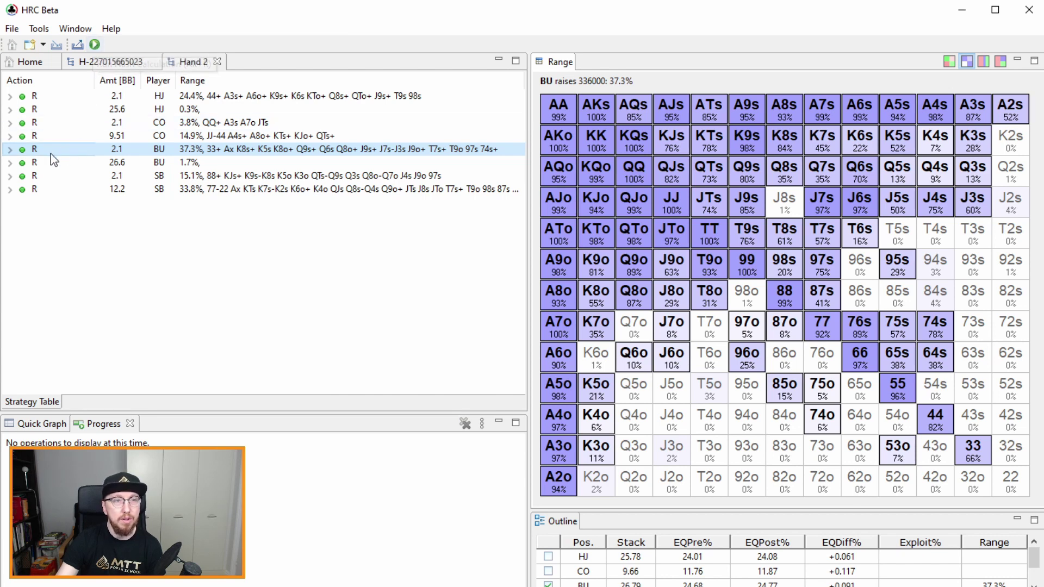
Lock the SB 7.0bb 3-bet against the BU 2.1bb raise at a 0.0% range
{"action": "left_click", "coordinate": [10, 150]}
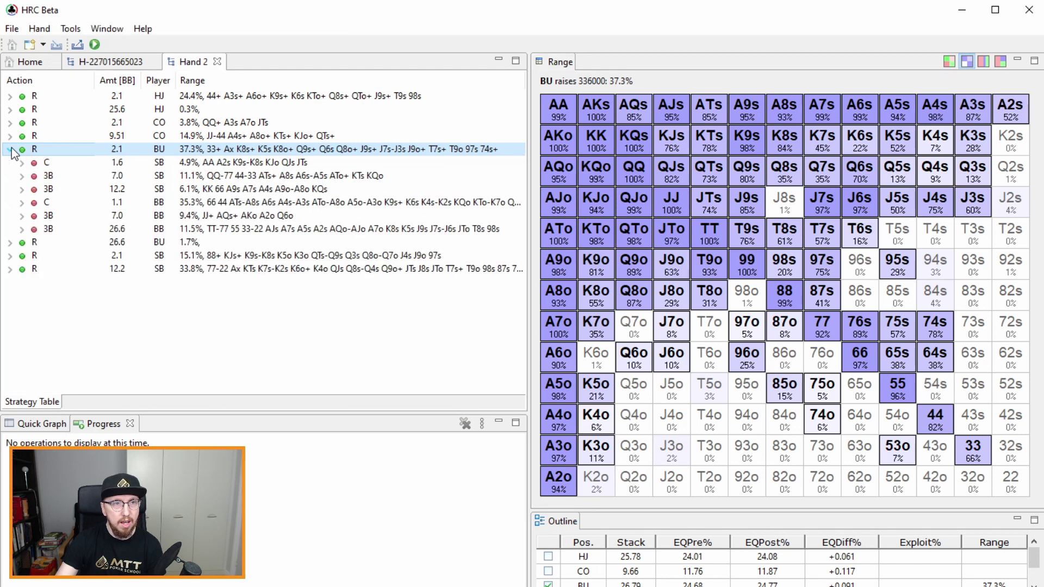
{"action": "double_click", "coordinate": [131, 175]}
{"action": "left_click_drag", "start_coordinate": [345, 414], "coordinate": [328, 407]}
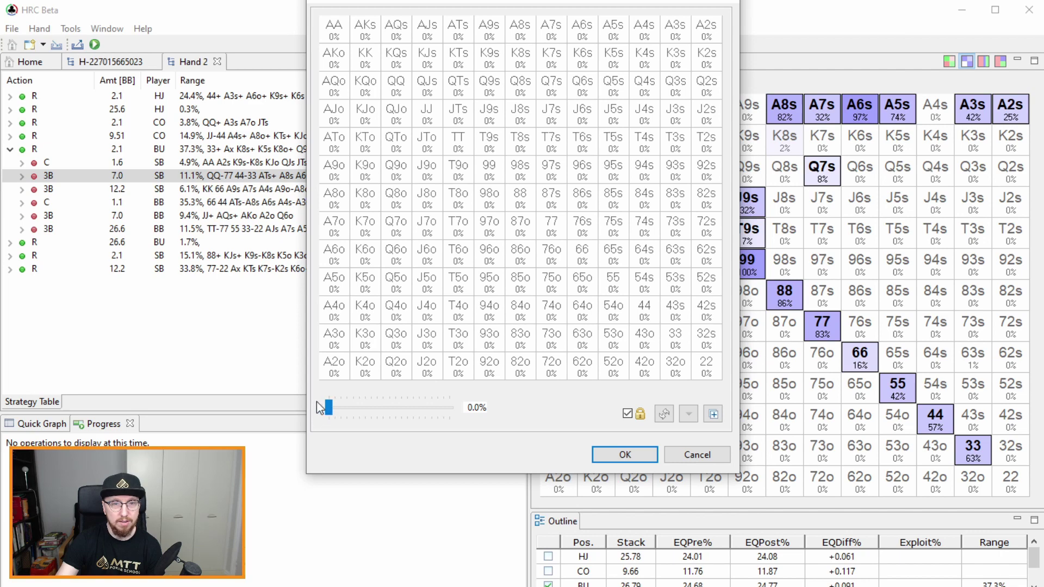
{"action": "left_click", "coordinate": [625, 455]}
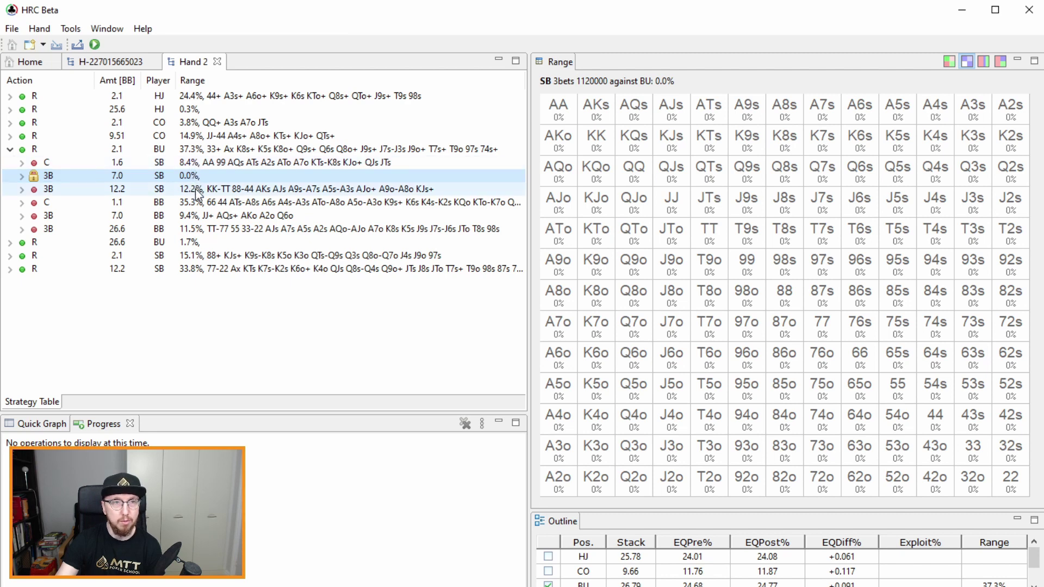
Check the update modes of the Nash calculation for the locked SB 3-bet without running it
{"action": "left_click", "coordinate": [95, 44]}
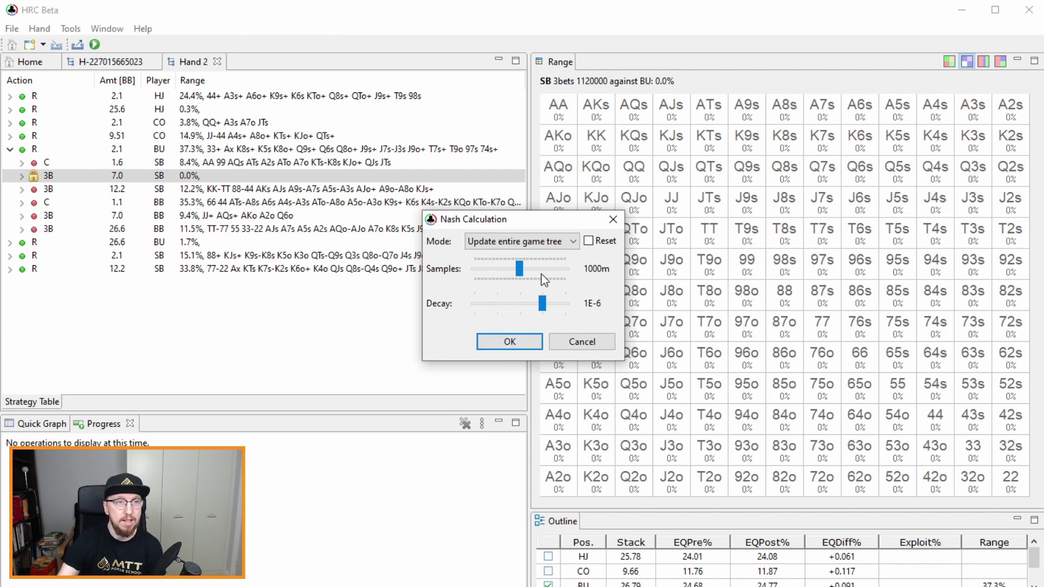
{"action": "left_click", "coordinate": [566, 241]}
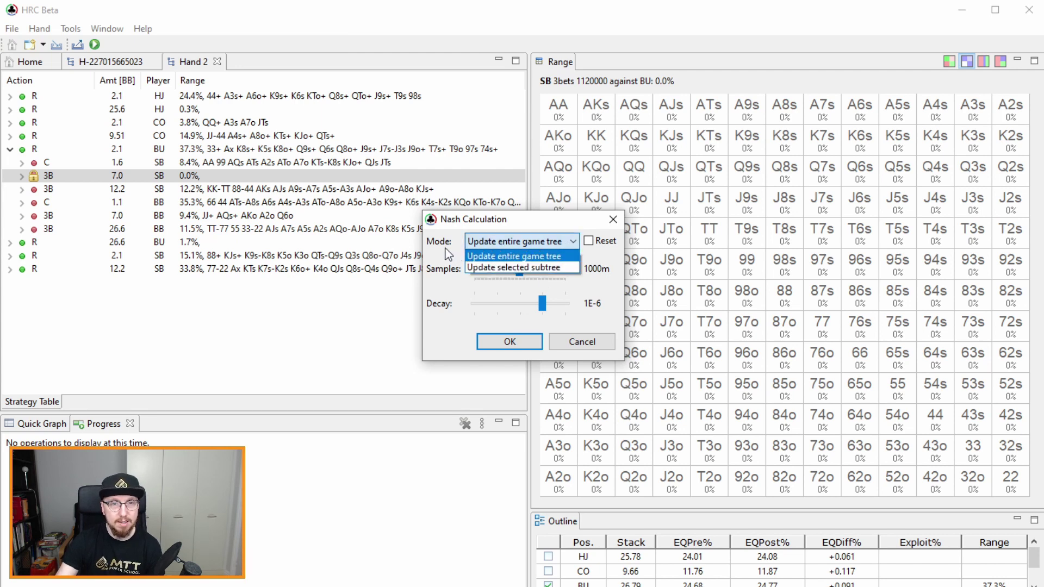
{"action": "left_click", "coordinate": [567, 335]}
{"action": "left_click", "coordinate": [577, 342]}
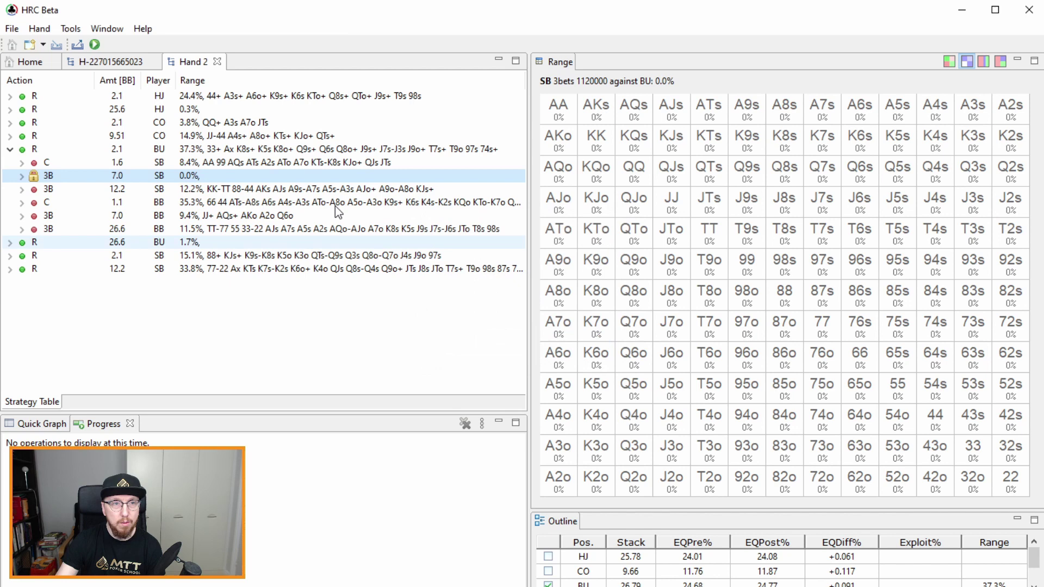
Select the BU 2.1bb raise and review the Nash calculation's mode and sample settings for it without running it
{"action": "left_click", "coordinate": [210, 150]}
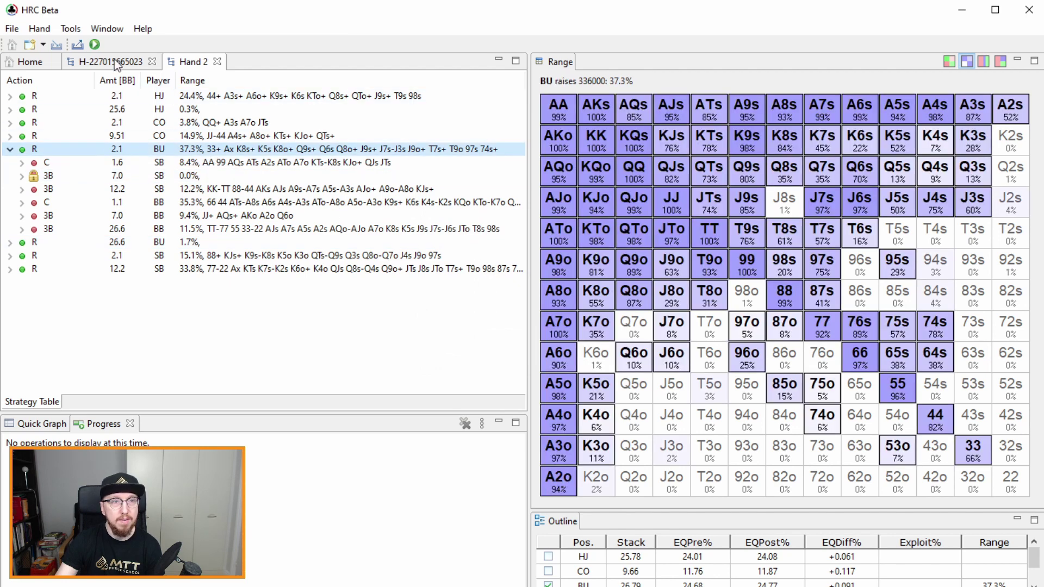
{"action": "left_click", "coordinate": [94, 44]}
{"action": "left_click", "coordinate": [508, 243]}
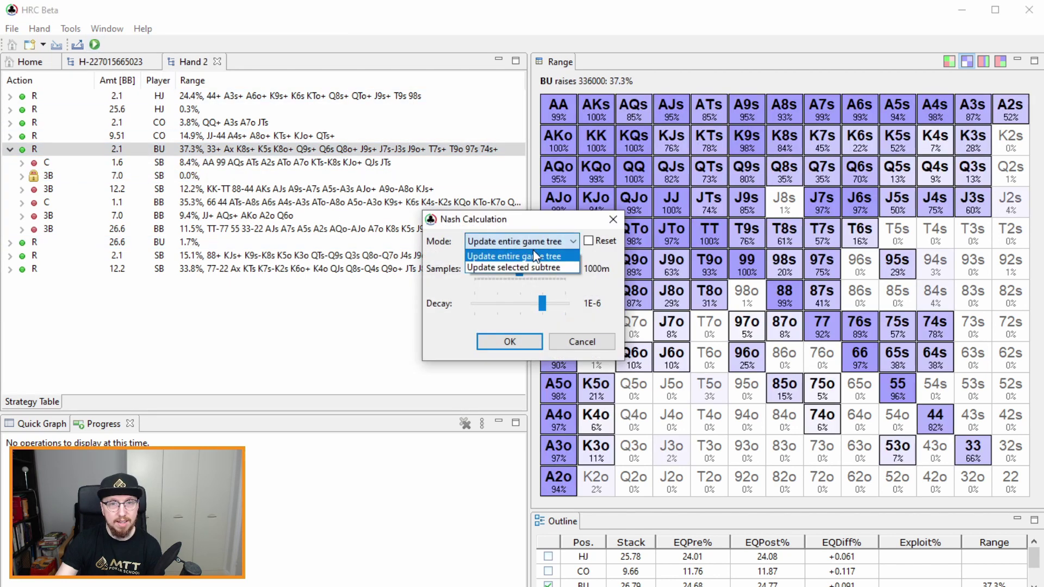
{"action": "left_click", "coordinate": [445, 279]}
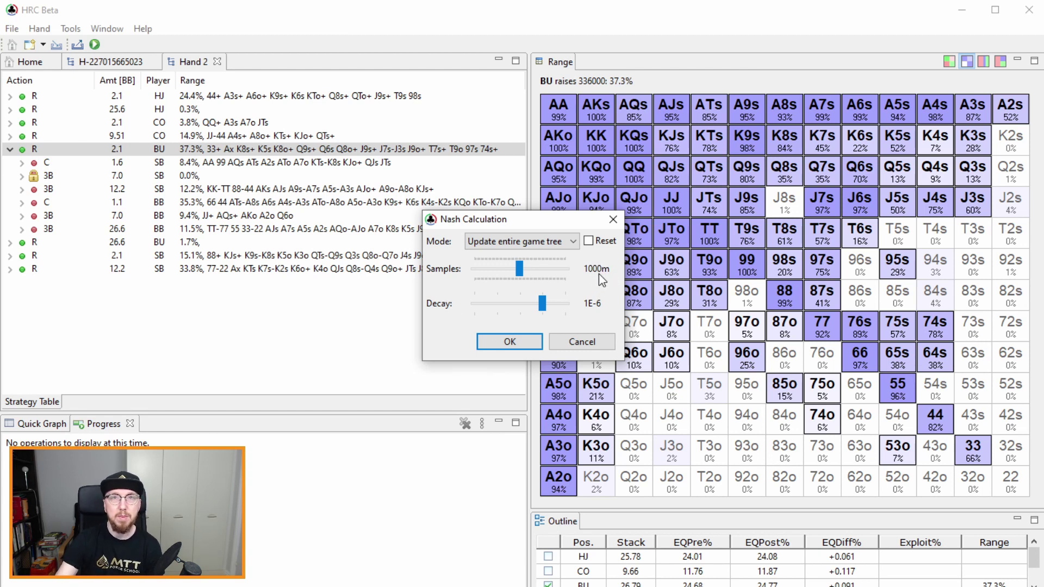
{"action": "left_click", "coordinate": [579, 342]}
Compare the BU raise's combined-action and EV views, and inspect the EV ranges of the SB 12.2bb and BB 7.0bb 3-bets
{"action": "left_click", "coordinate": [983, 62]}
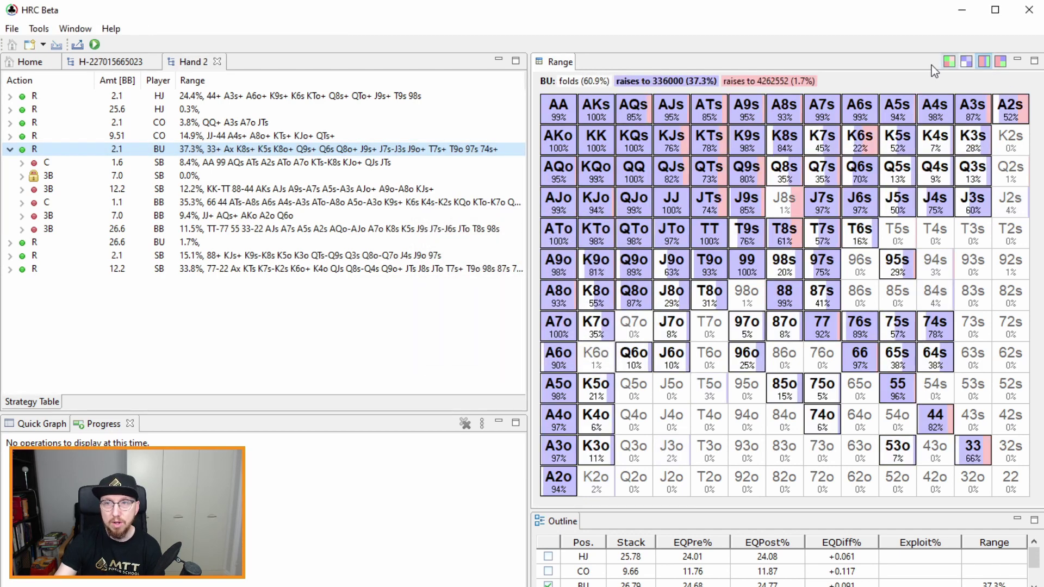
{"action": "left_click", "coordinate": [950, 61]}
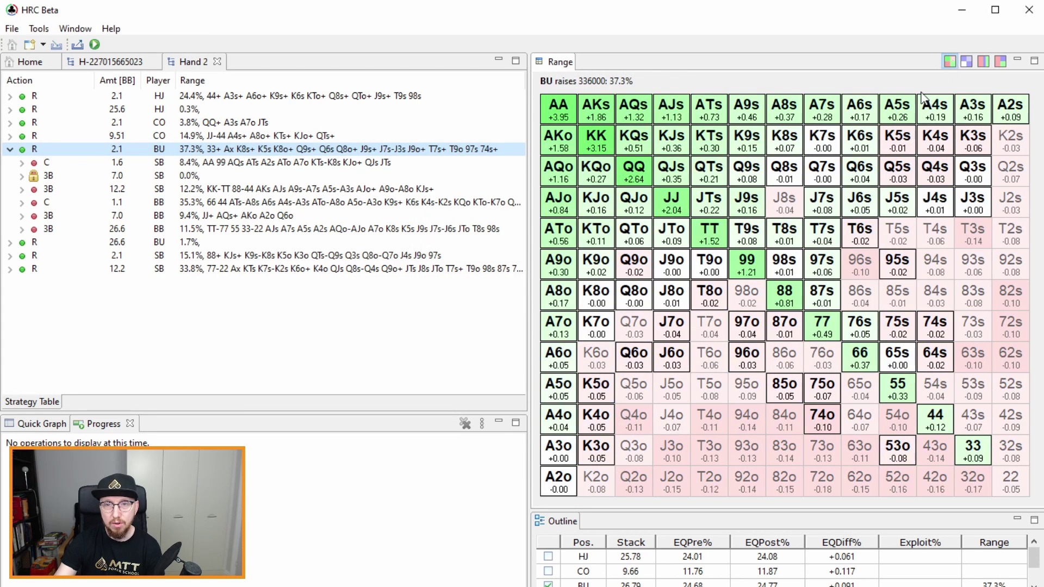
{"action": "left_click", "coordinate": [212, 190]}
{"action": "left_click", "coordinate": [226, 216]}
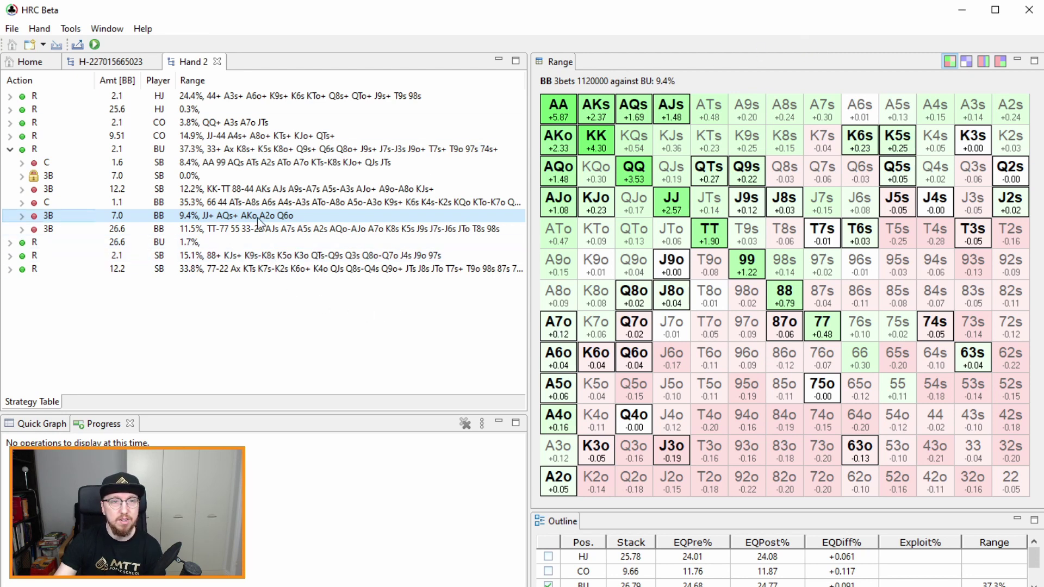
Switch from Hand 2 to the imported hand and examine the BU 2.1bb raise in the range-frequency and combined strategy views
{"action": "left_click", "coordinate": [111, 62]}
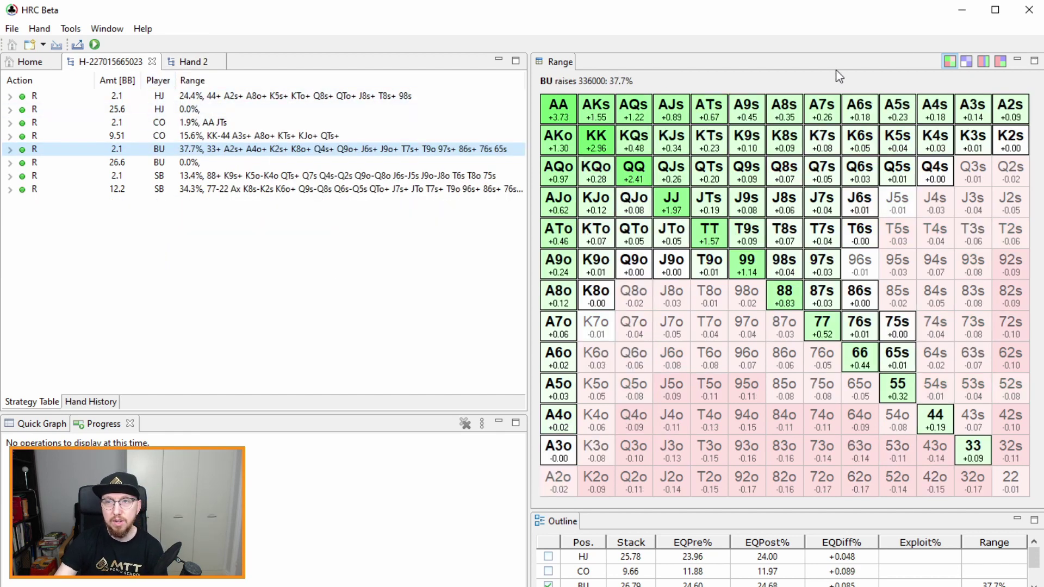
{"action": "left_click", "coordinate": [968, 66]}
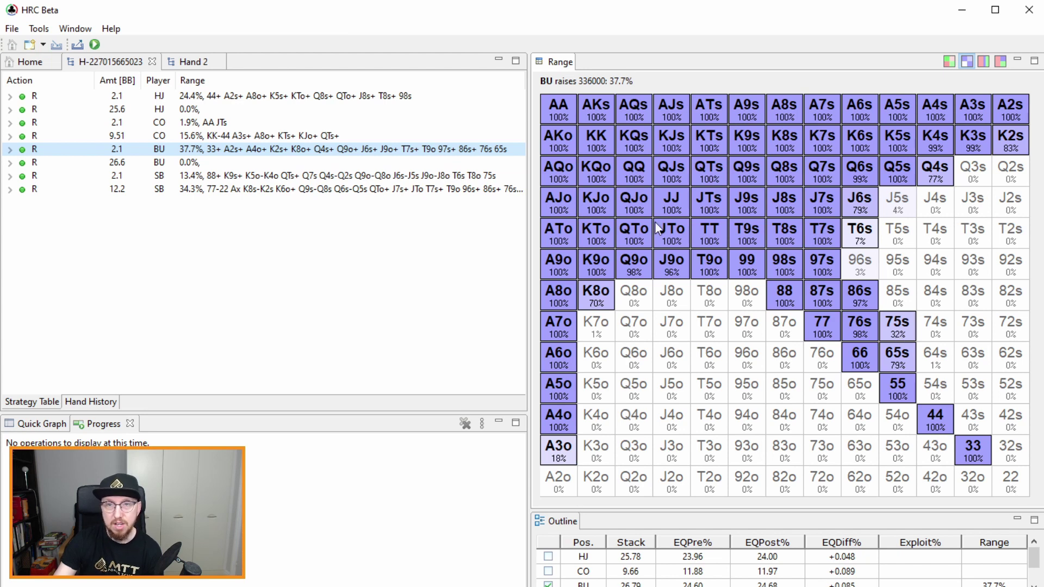
{"action": "mouse_move", "coordinate": [674, 156]}
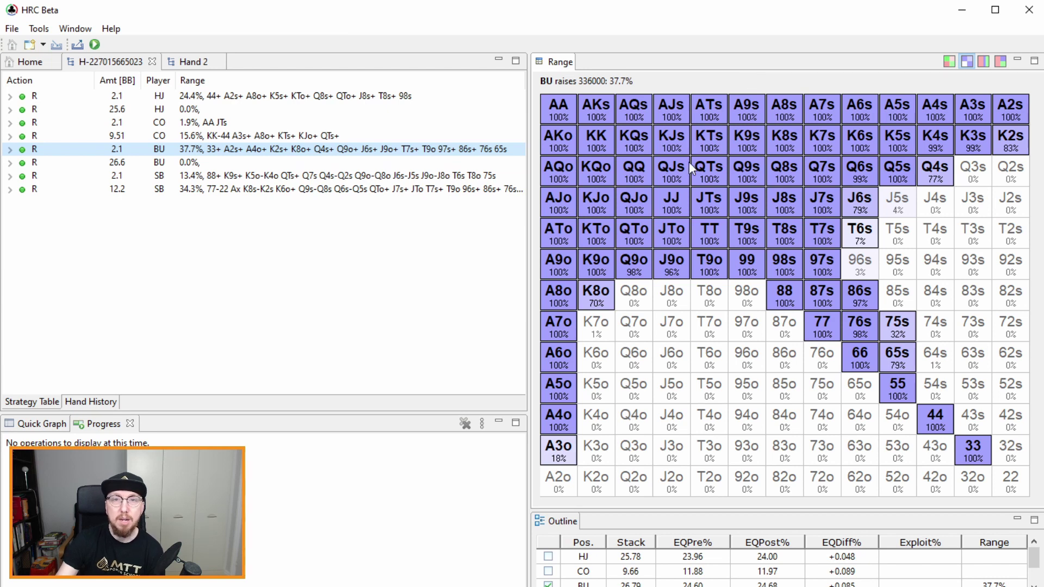
{"action": "mouse_move", "coordinate": [773, 228]}
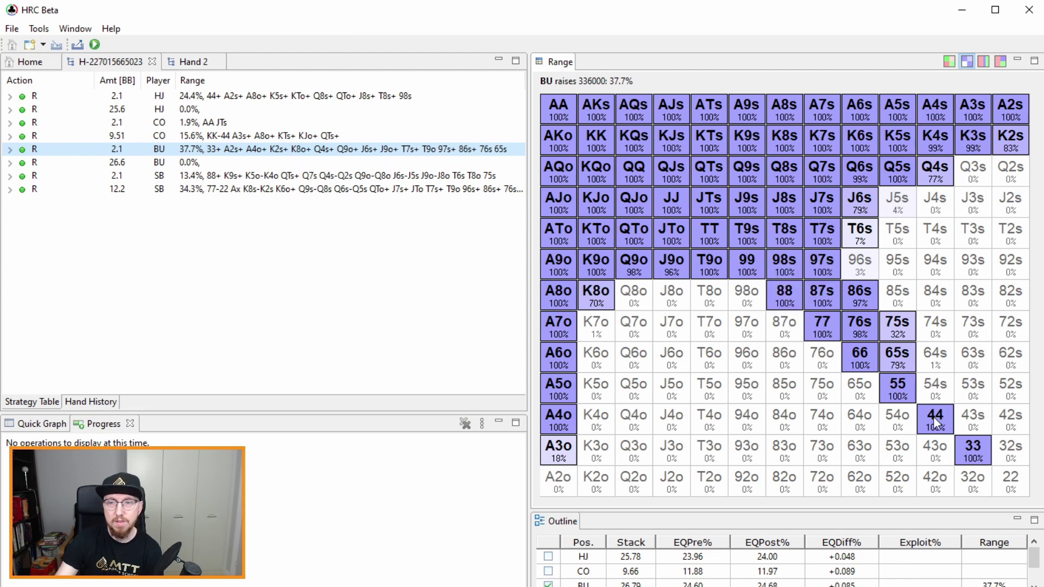
{"action": "left_click", "coordinate": [987, 63]}
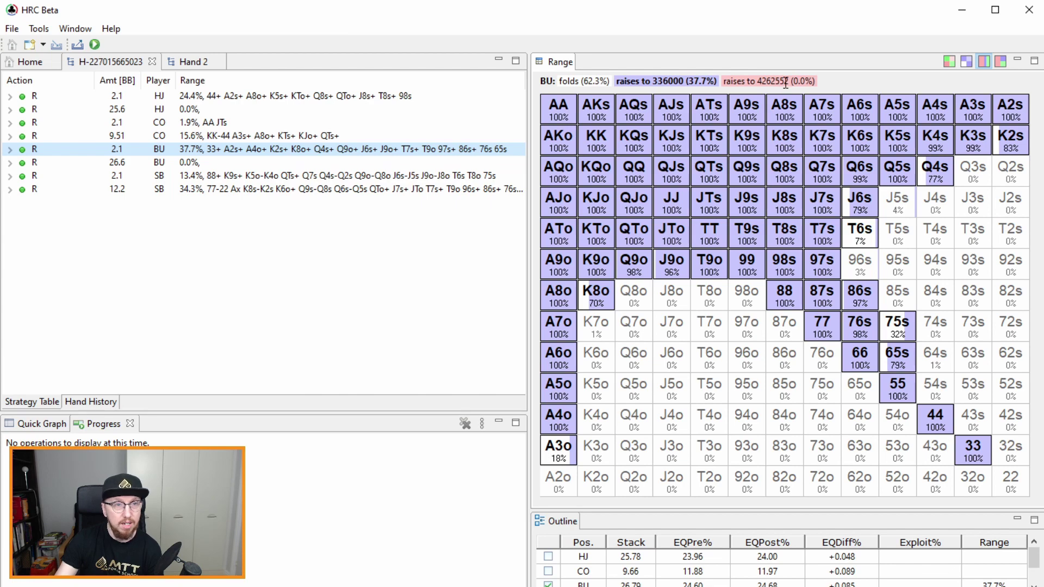
Compare the BU 26.6bb and 2.1bb raises, and check the 2.1bb raise in both combined strategy display styles
{"action": "double_click", "coordinate": [194, 163]}
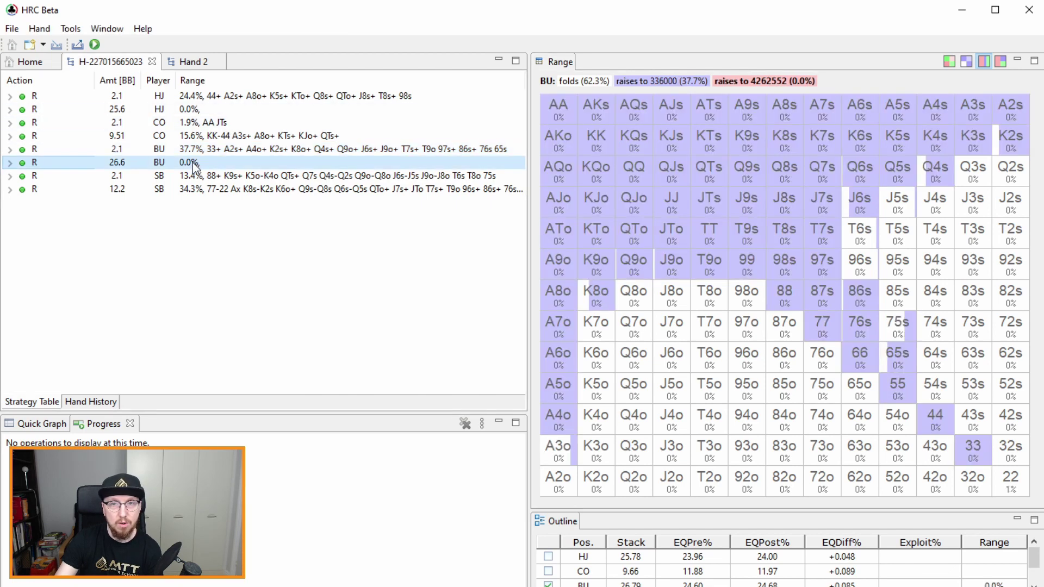
{"action": "left_click", "coordinate": [726, 456]}
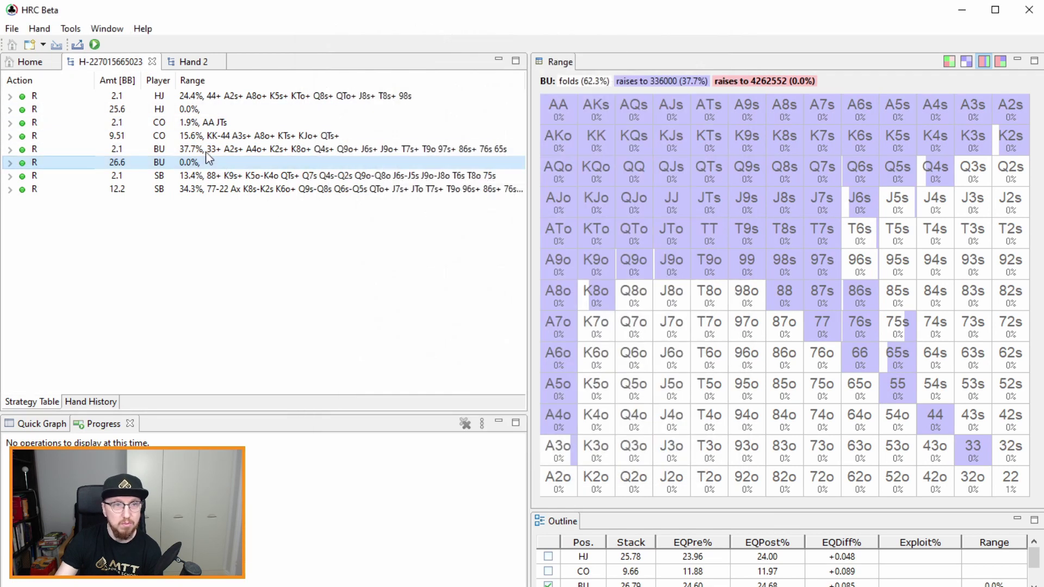
{"action": "left_click", "coordinate": [201, 150]}
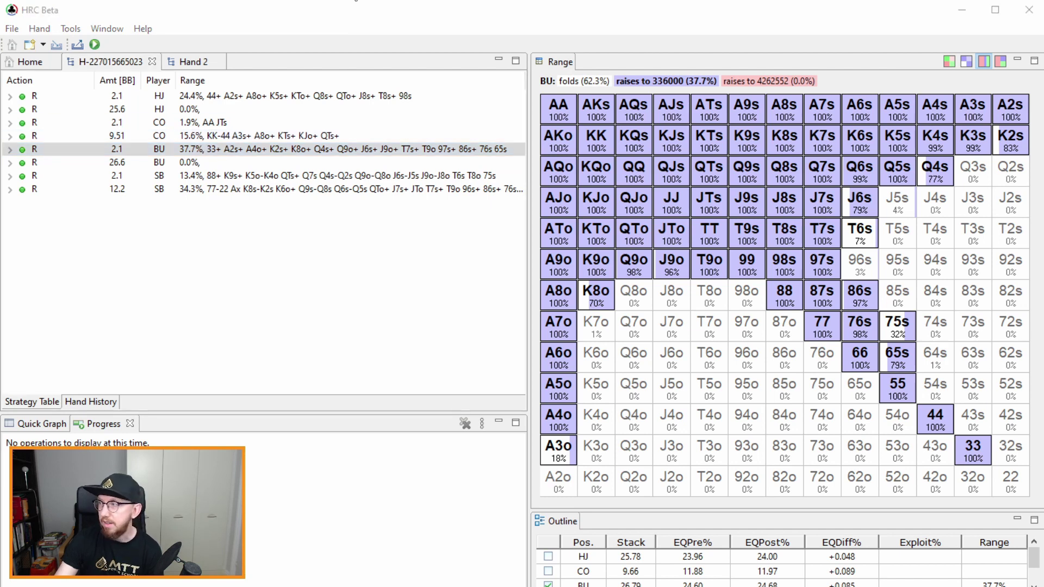
{"action": "left_click", "coordinate": [1001, 61]}
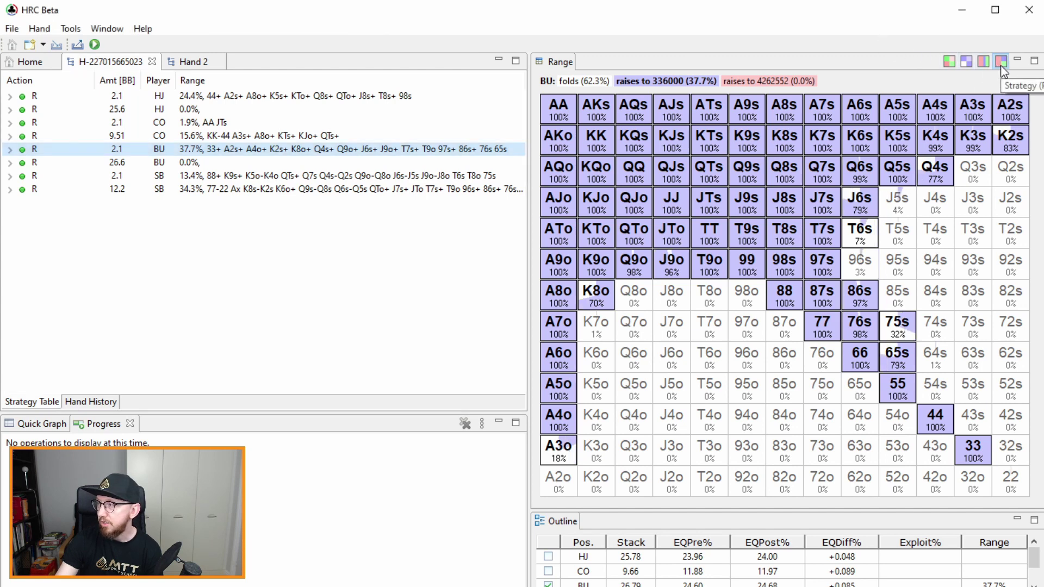
{"action": "left_click", "coordinate": [981, 62]}
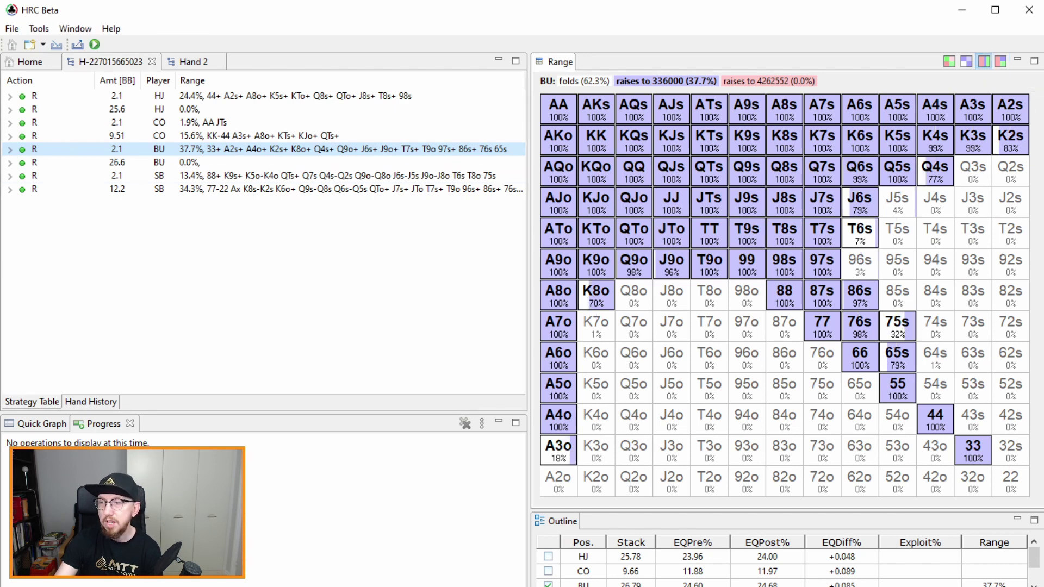
Expand the responses to the BU 2.1bb raise and examine the strategies for the SB 12.2bb 3-bet and the BB call
{"action": "left_click", "coordinate": [9, 150]}
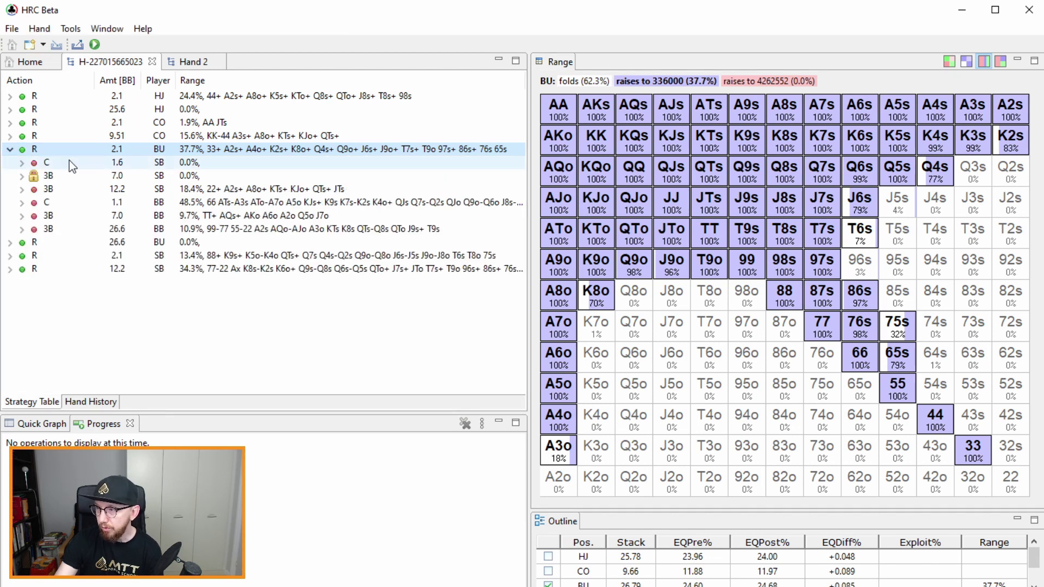
{"action": "left_click", "coordinate": [202, 192]}
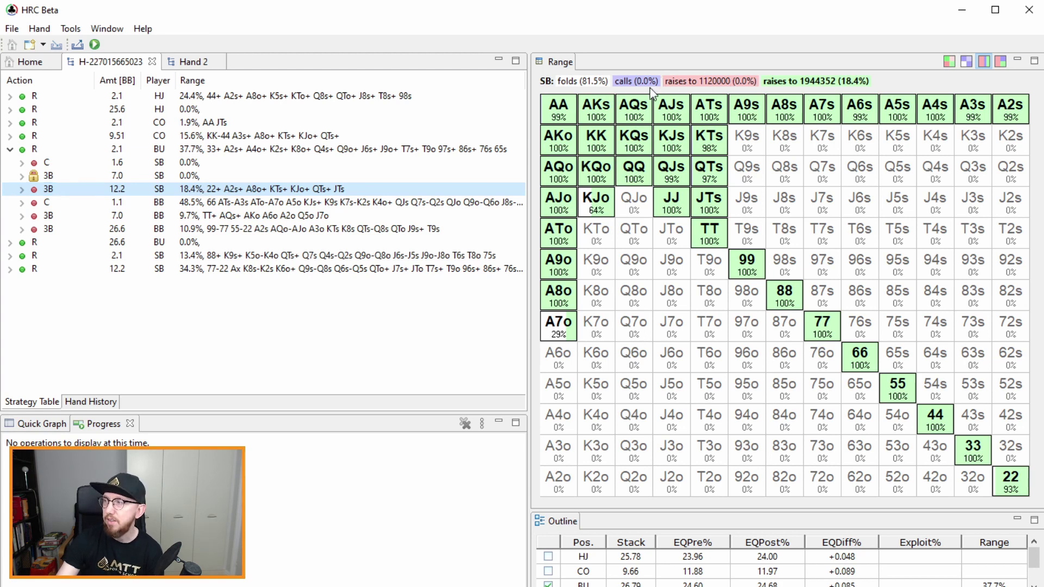
{"action": "left_click", "coordinate": [239, 206]}
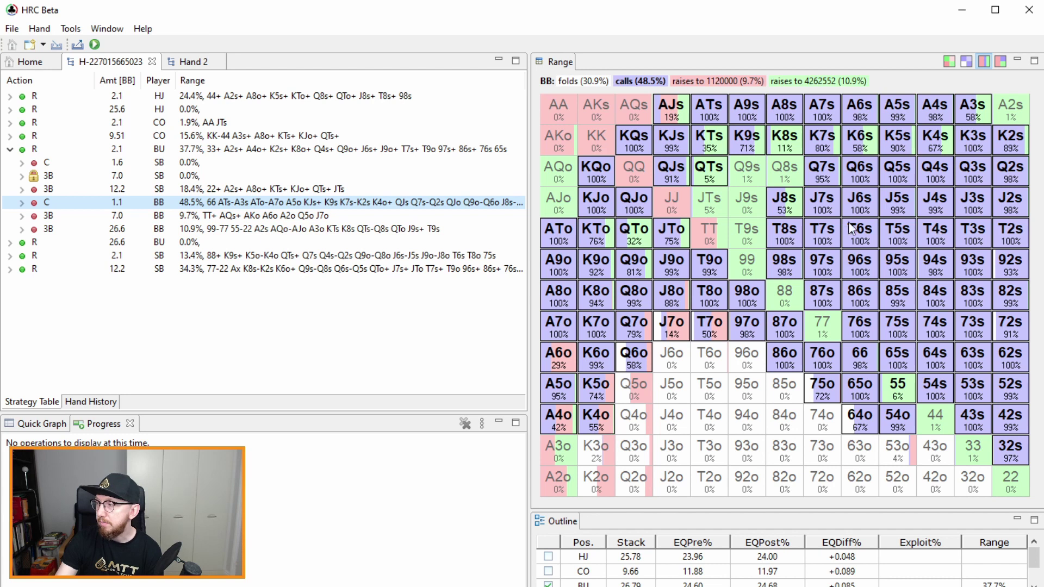
{"action": "mouse_move", "coordinate": [847, 321]}
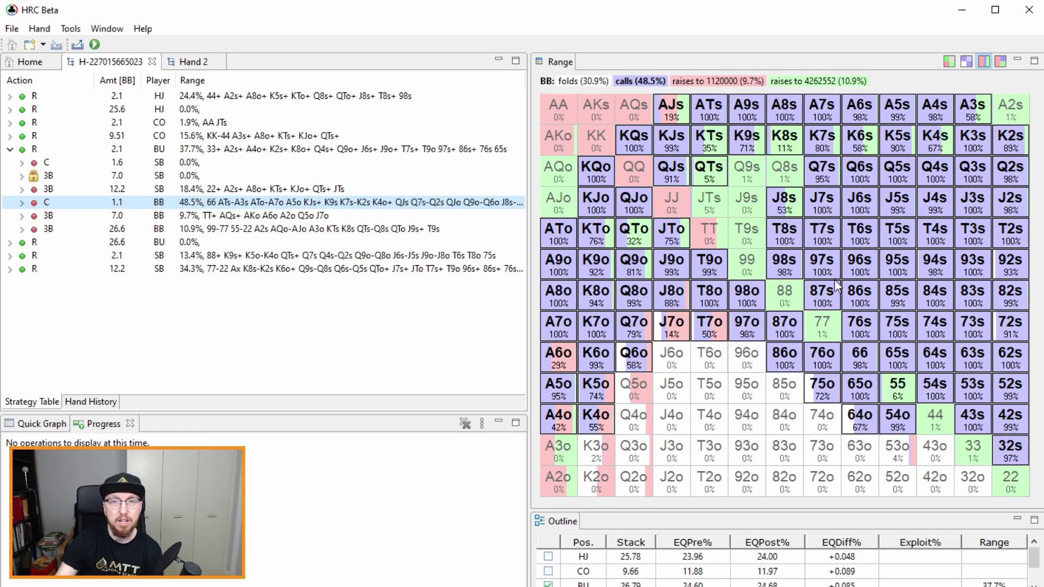
{"action": "mouse_move", "coordinate": [836, 286]}
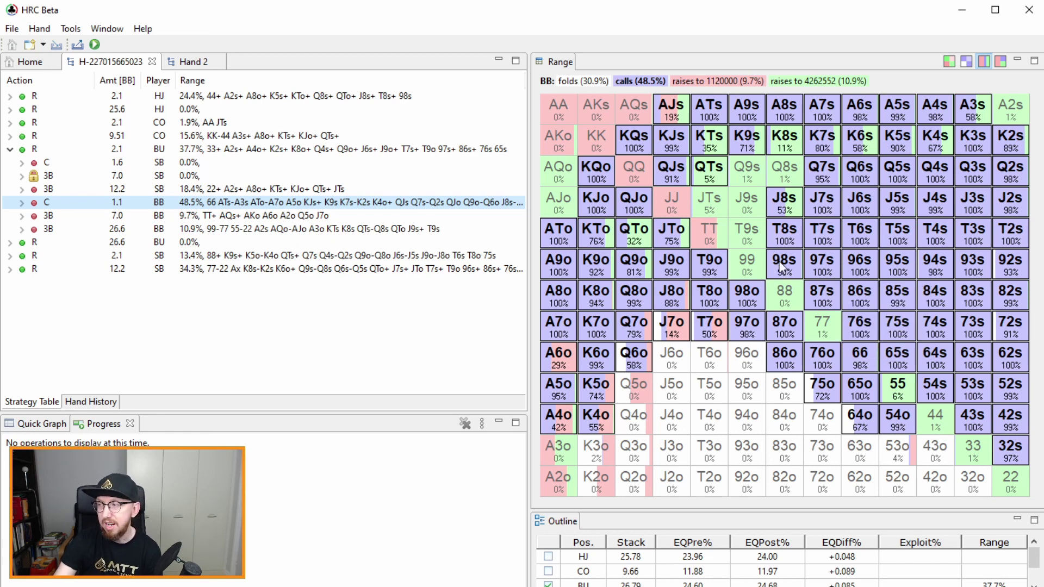
{"action": "mouse_move", "coordinate": [634, 148]}
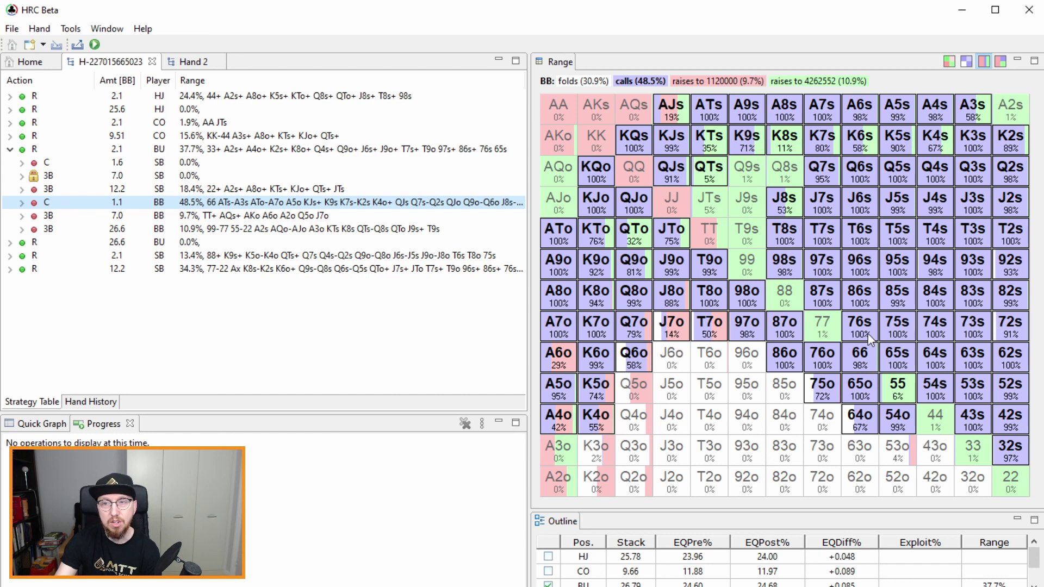
{"action": "mouse_move", "coordinate": [892, 299]}
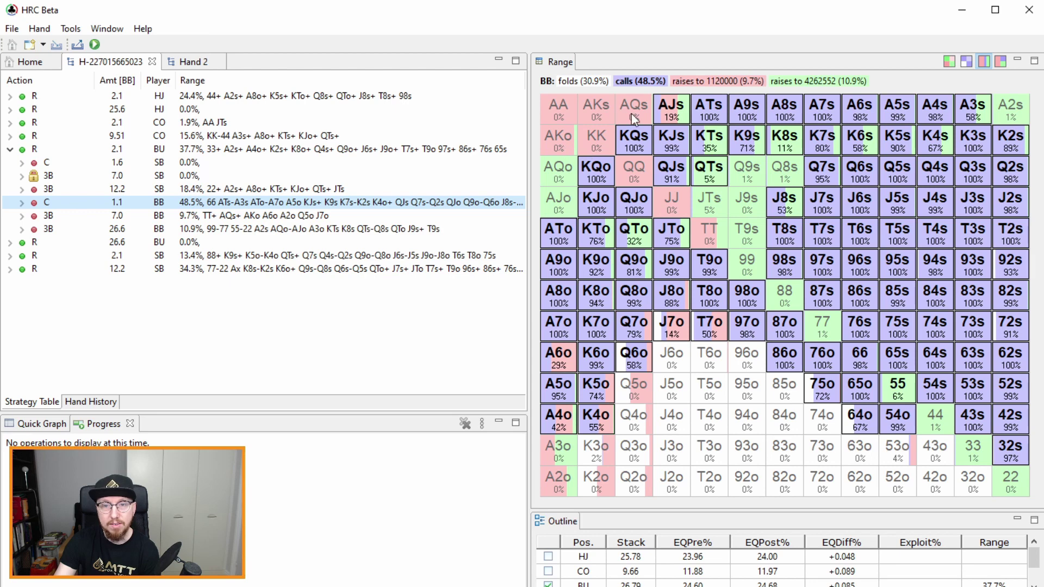
Examine the BB 26.6bb 3-bet against the BU raise in the combined strategy view and the range-frequency view
{"action": "left_click", "coordinate": [87, 227]}
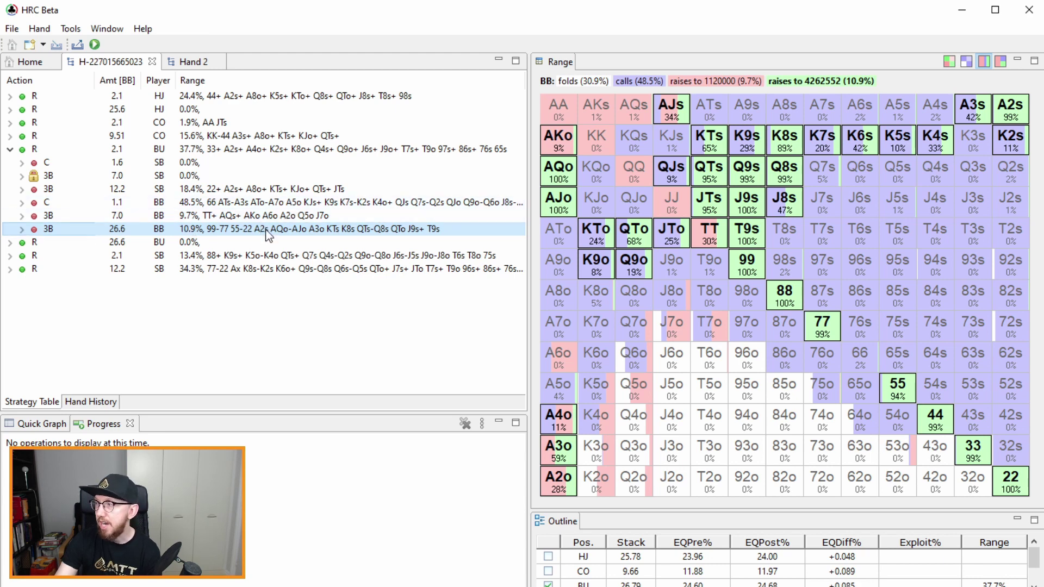
{"action": "left_click", "coordinate": [965, 61]}
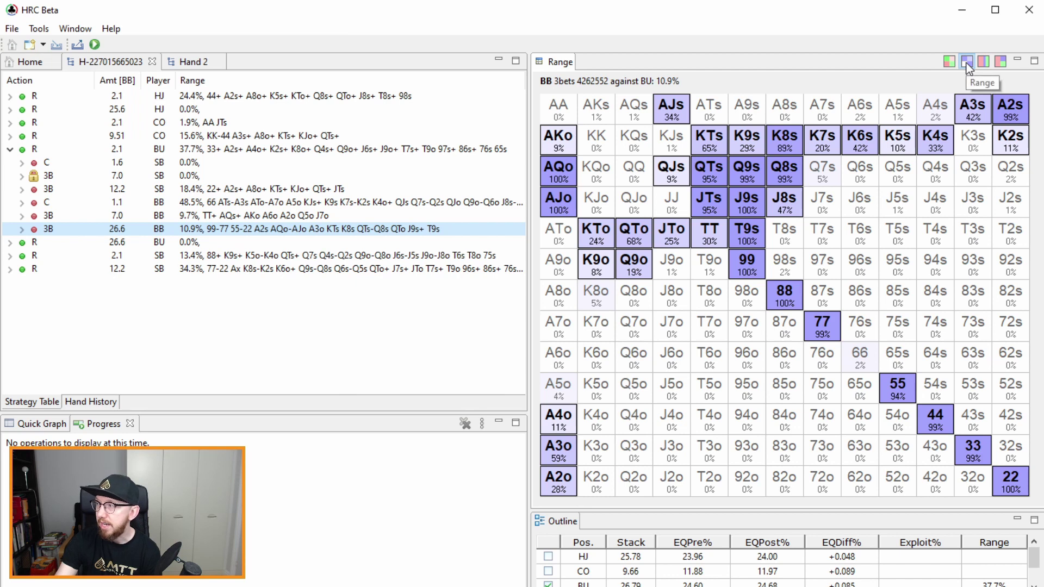
{"action": "left_click", "coordinate": [222, 228]}
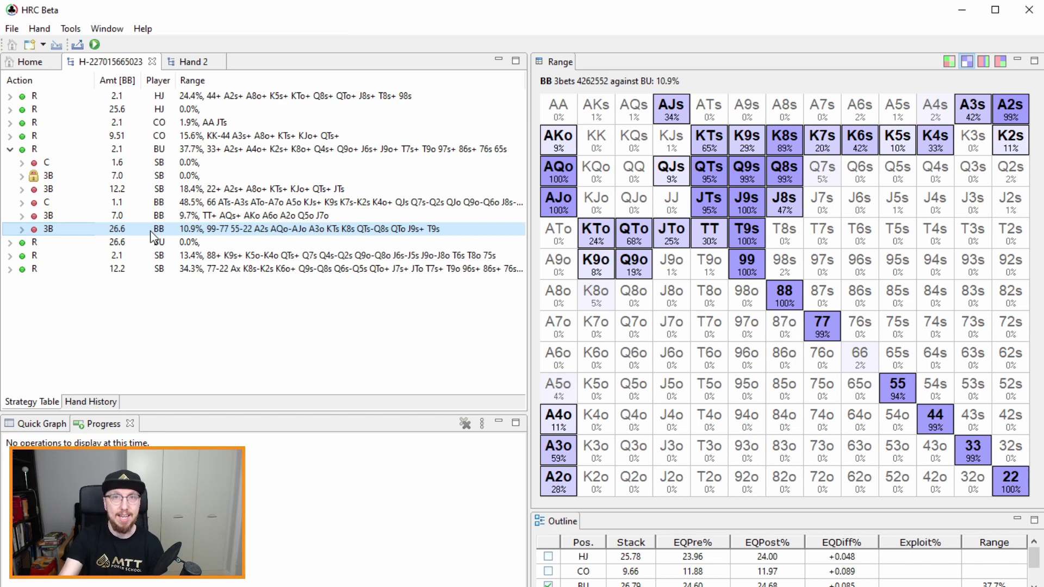
Expand the BB 26.6bb 3-bet and compare the BU 24.5bb call in the EV, combined strategy and range-frequency views
{"action": "left_click", "coordinate": [21, 229]}
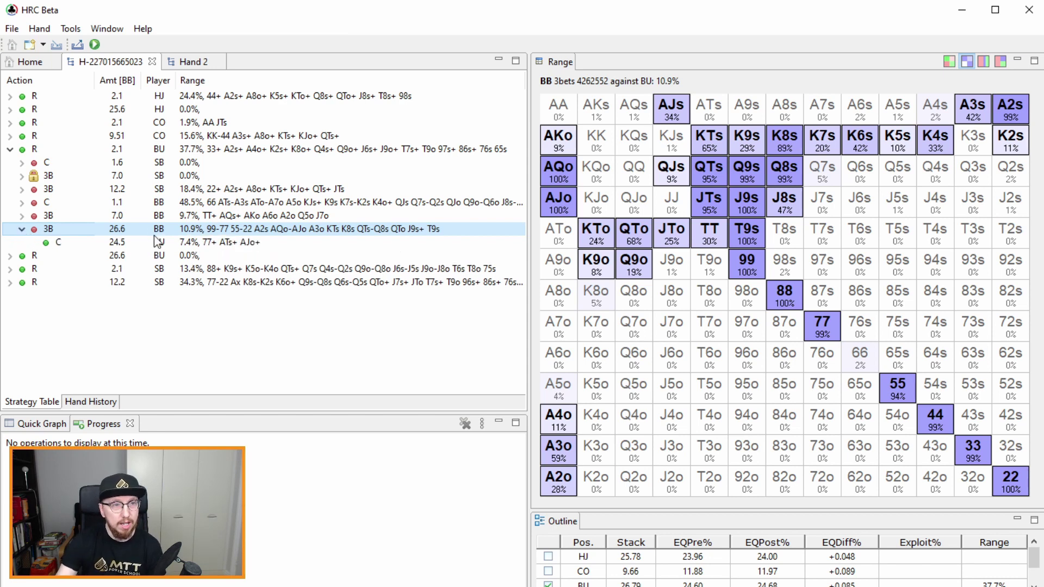
{"action": "left_click", "coordinate": [231, 242]}
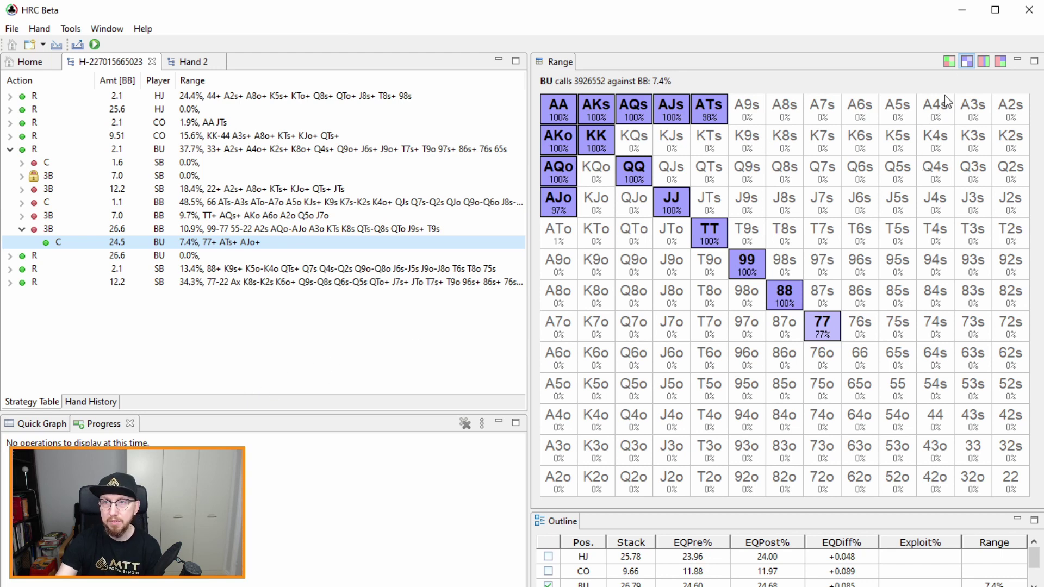
{"action": "left_click", "coordinate": [949, 62]}
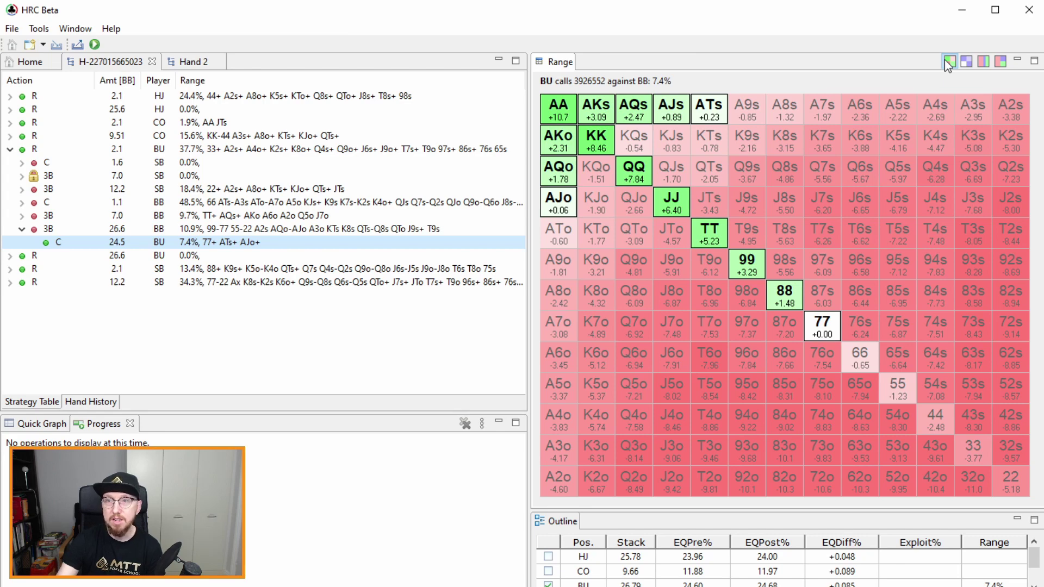
{"action": "left_click", "coordinate": [984, 62]}
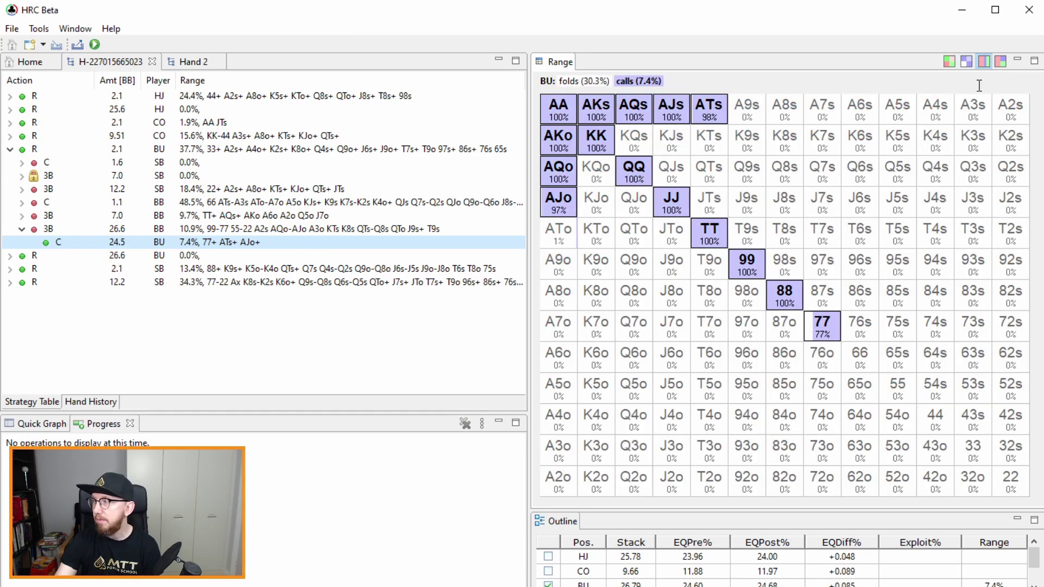
{"action": "left_click", "coordinate": [967, 64]}
{"action": "left_click", "coordinate": [979, 65]}
{"action": "left_click", "coordinate": [969, 65]}
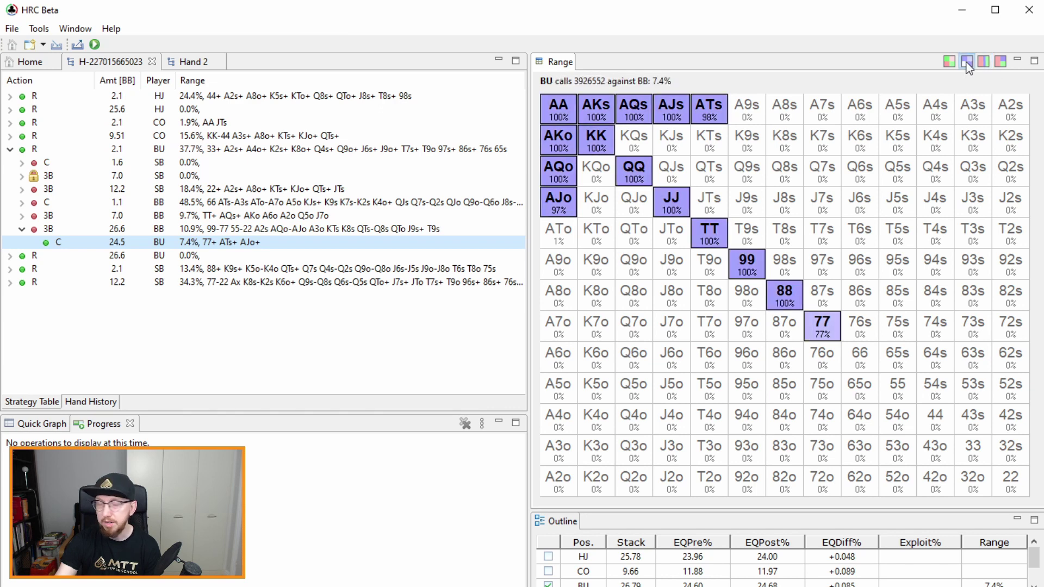